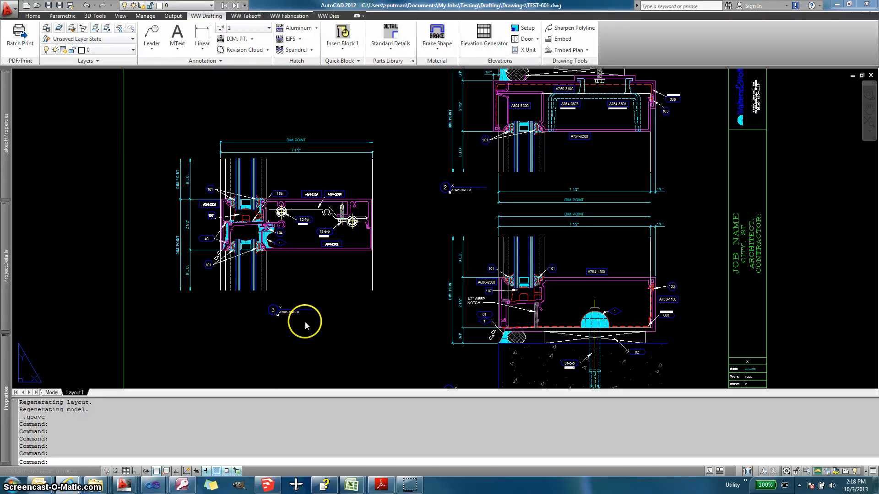
Switch to the TEST-202 drawing and examine the window elevation with its detail bubbles.
{"action": "key", "text": "ctrl+Tab"}
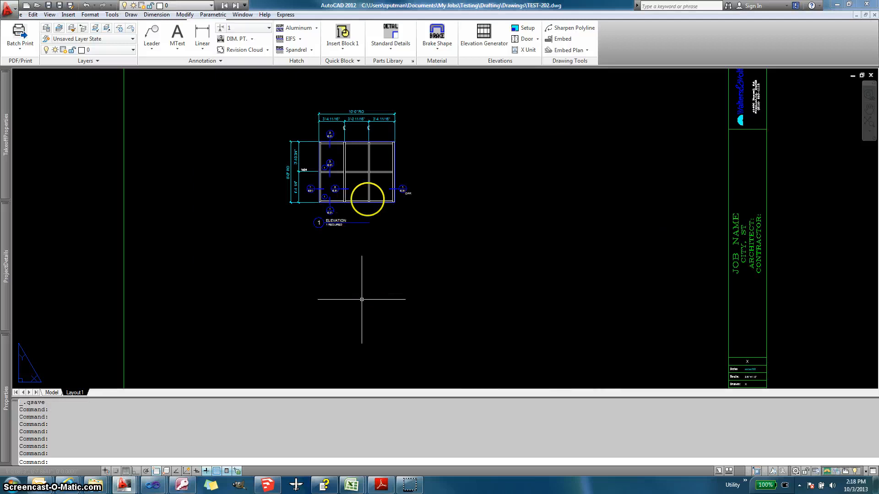
{"action": "scroll", "coordinate": [334, 153], "scroll_direction": "up", "scroll_amount": 6}
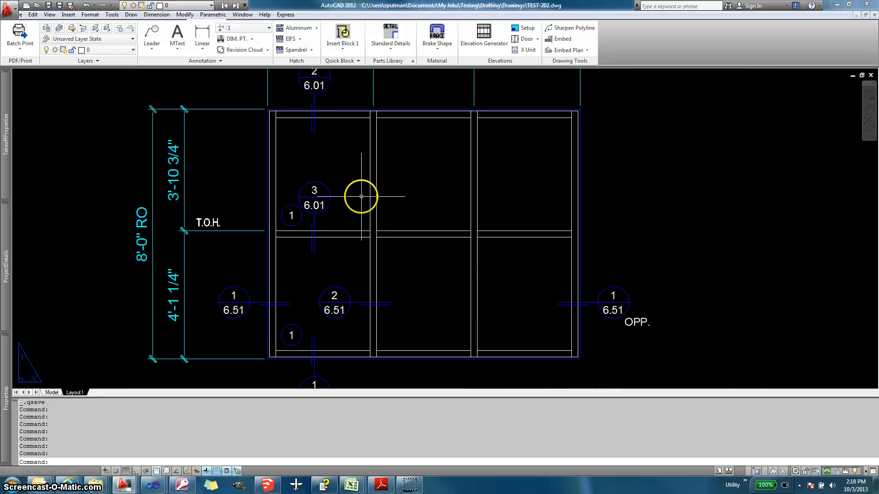
{"action": "middle_click_drag", "start_coordinate": [363, 196], "coordinate": [447, 198]}
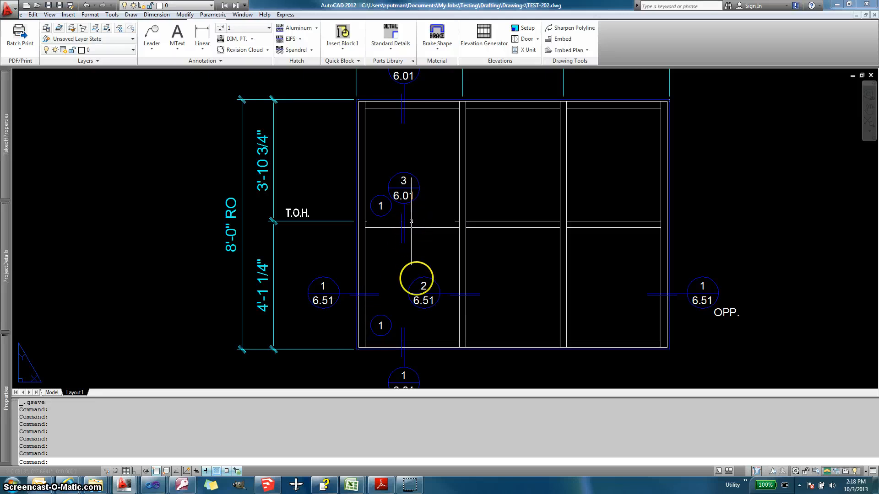
{"action": "left_click", "coordinate": [429, 133]}
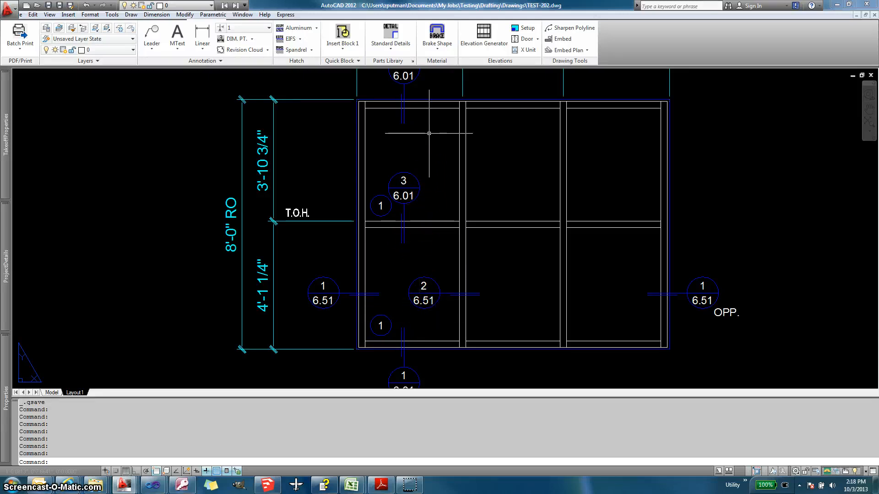
{"action": "scroll", "coordinate": [429, 135], "scroll_direction": "down", "scroll_amount": 2}
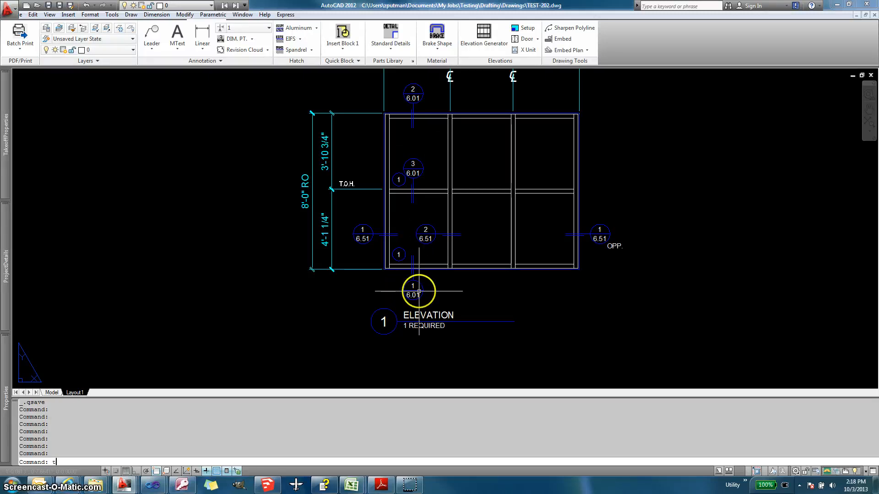
Switch TEST-202 to model space and apply the METAL_KEYS layer state with the lmm command.
{"action": "type", "text": "TM"}
{"action": "key", "text": "Return"}
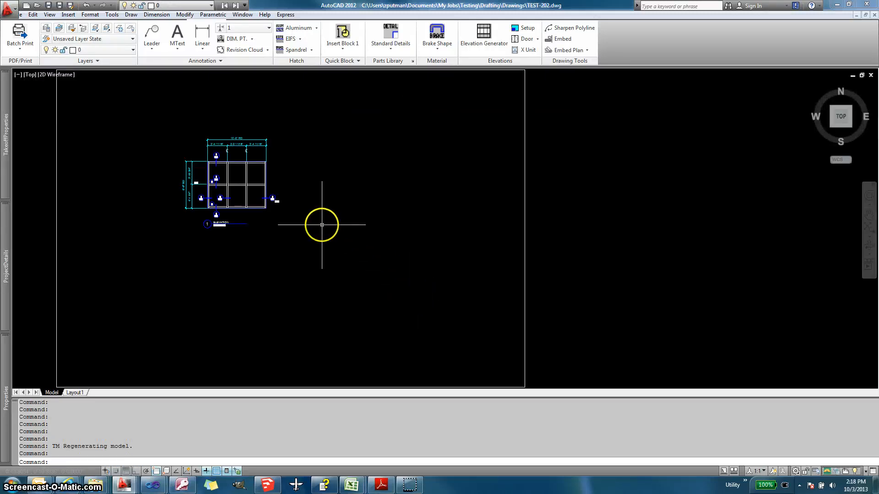
{"action": "scroll", "coordinate": [223, 205], "scroll_direction": "up", "scroll_amount": 3}
{"action": "scroll", "coordinate": [222, 205], "scroll_direction": "up", "scroll_amount": 5}
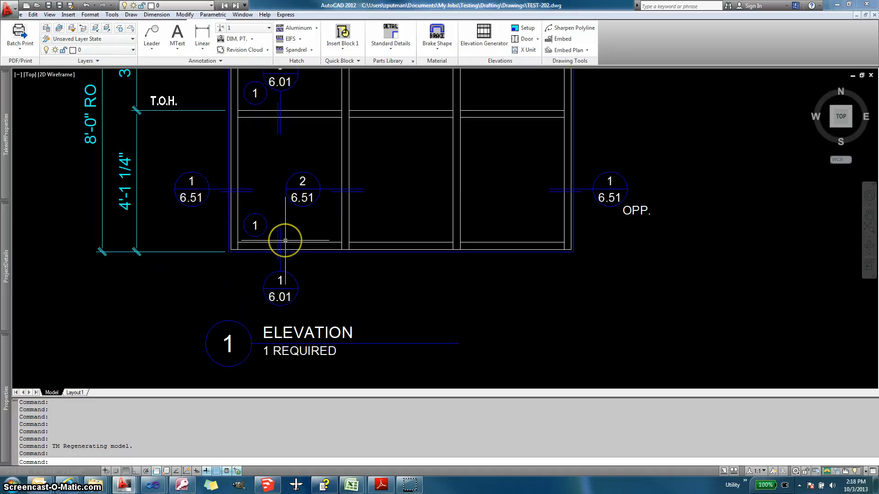
{"action": "scroll", "coordinate": [285, 240], "scroll_direction": "up", "scroll_amount": 2}
{"action": "type", "text": "1"}
{"action": "key", "text": "Return"}
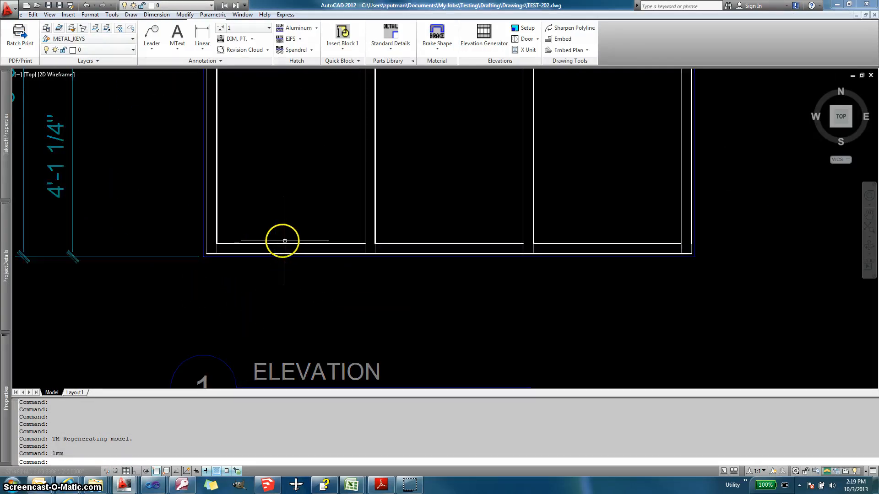
Inspect the link data of the Sill and SillCan lines along the elevation's lower edge, and return to the TEST-601 drawing.
{"action": "left_click", "coordinate": [250, 249]}
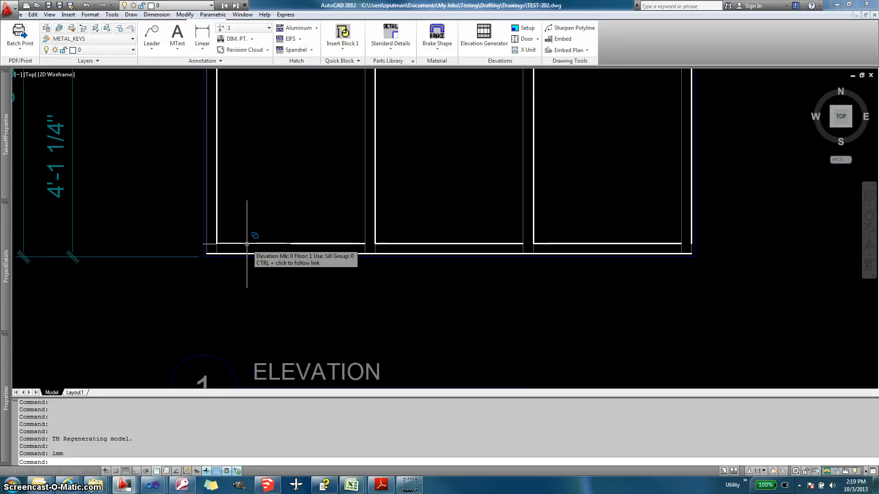
{"action": "left_click", "coordinate": [246, 253]}
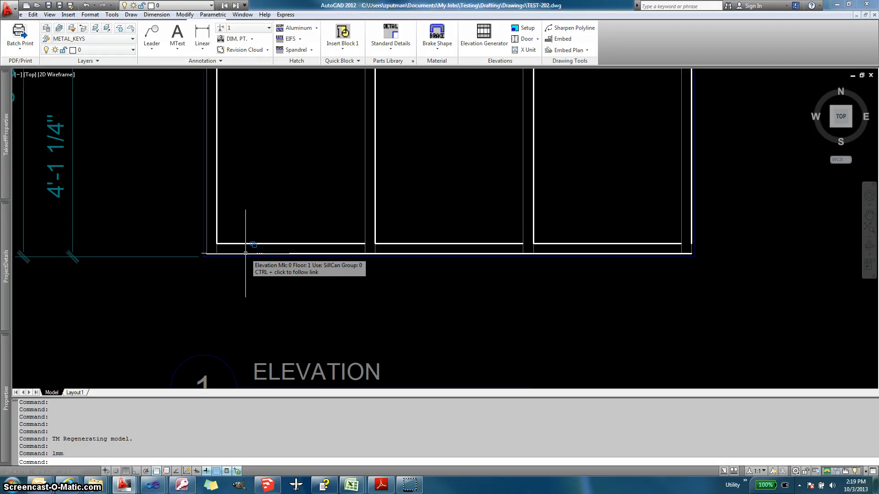
{"action": "left_click", "coordinate": [245, 252], "text": "ctrl"}
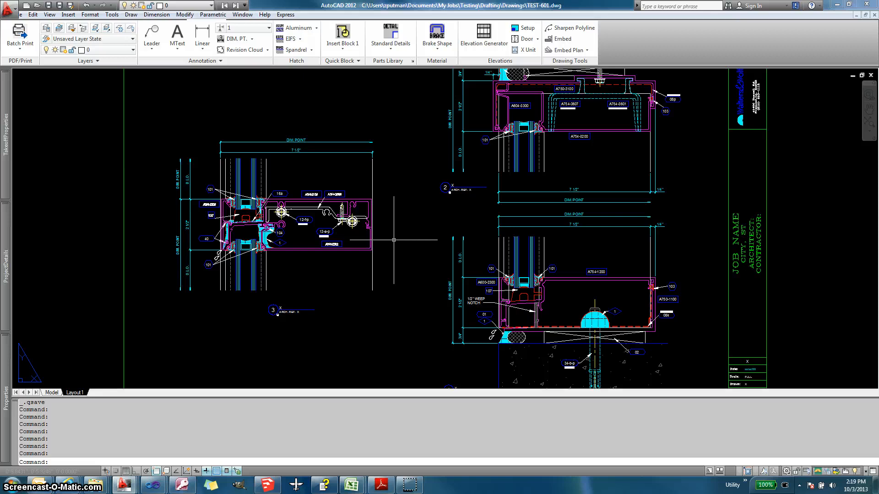
{"action": "type", "text": "d"}
{"action": "key", "text": "Return"}
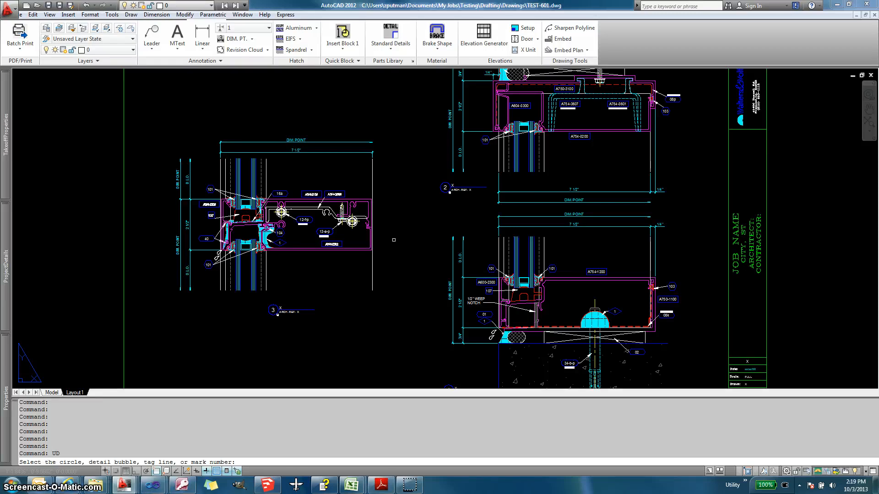
{"action": "left_click", "coordinate": [394, 240]}
{"action": "key", "text": "Escape"}
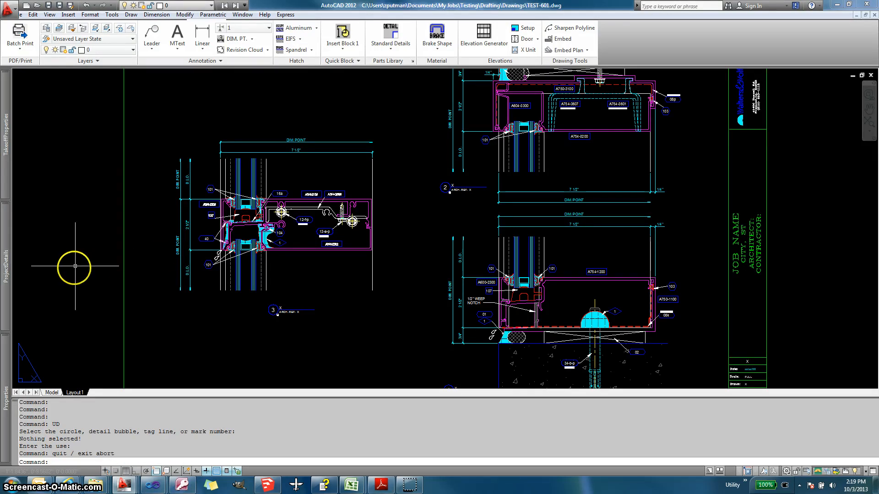
Review in the project details the assembly parts of detail 1\6.51 and of the Sill and SillCan uses in detail 1\6.01.
{"action": "mouse_move", "coordinate": [10, 259]}
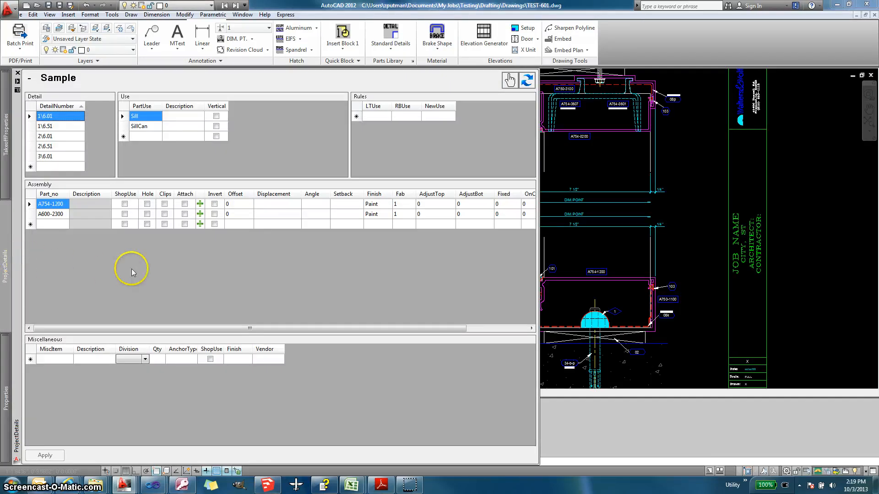
{"action": "left_click", "coordinate": [67, 127]}
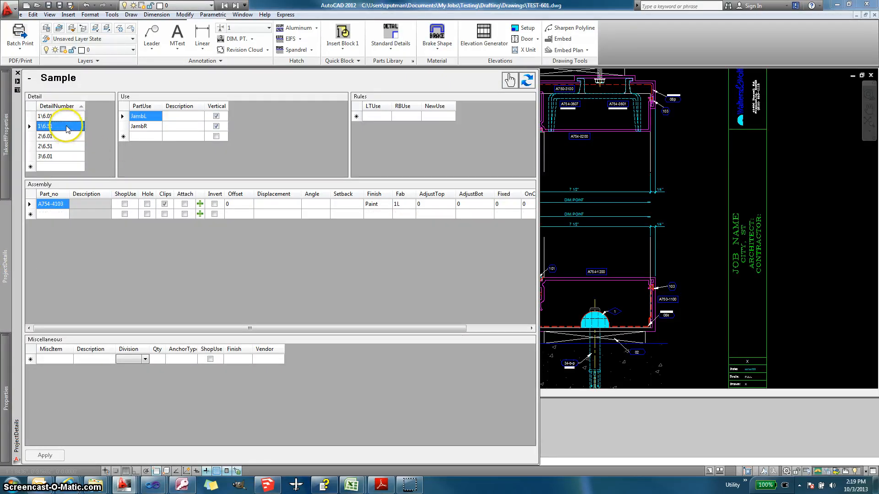
{"action": "left_click", "coordinate": [59, 117]}
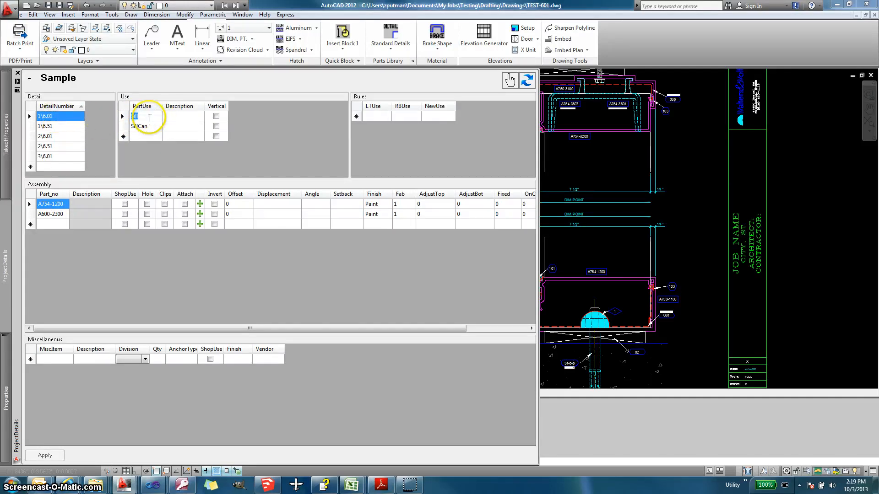
{"action": "left_click", "coordinate": [31, 214]}
{"action": "left_click", "coordinate": [138, 126]}
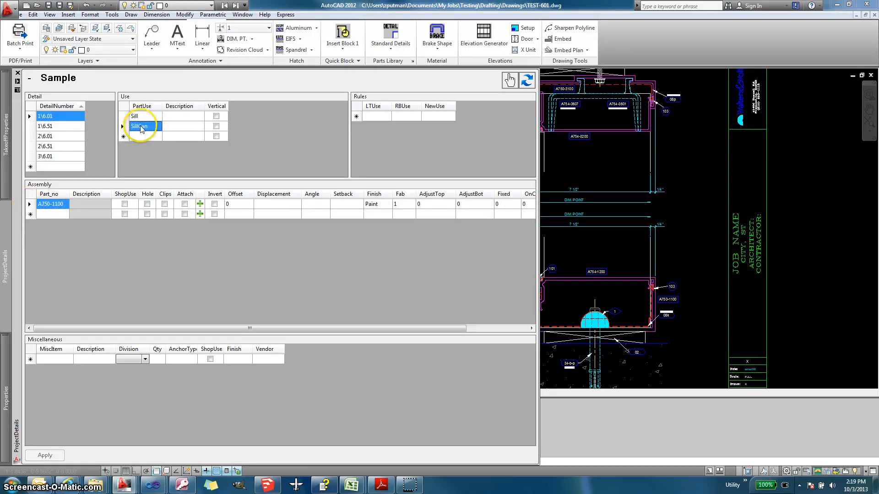
{"action": "left_click", "coordinate": [144, 117]}
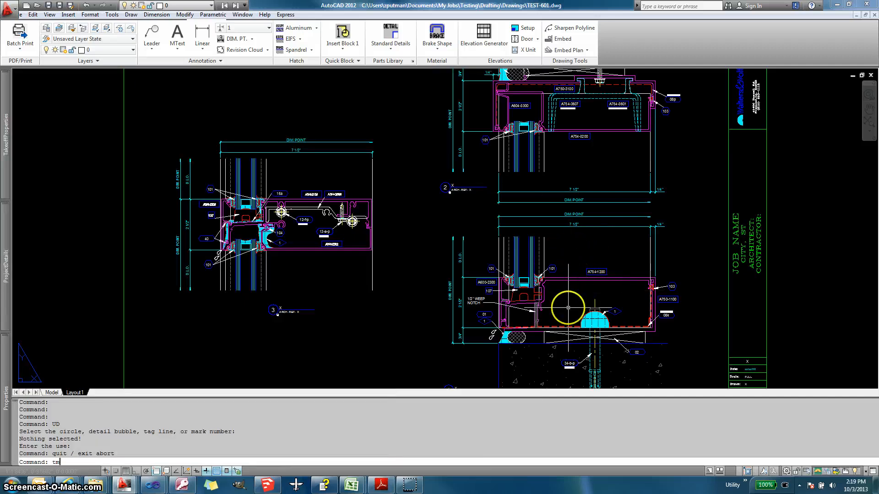
Switch the TEST-601 drawing to model space to work on the sill detail.
{"action": "type", "text": "tm"}
{"action": "key", "text": "Return"}
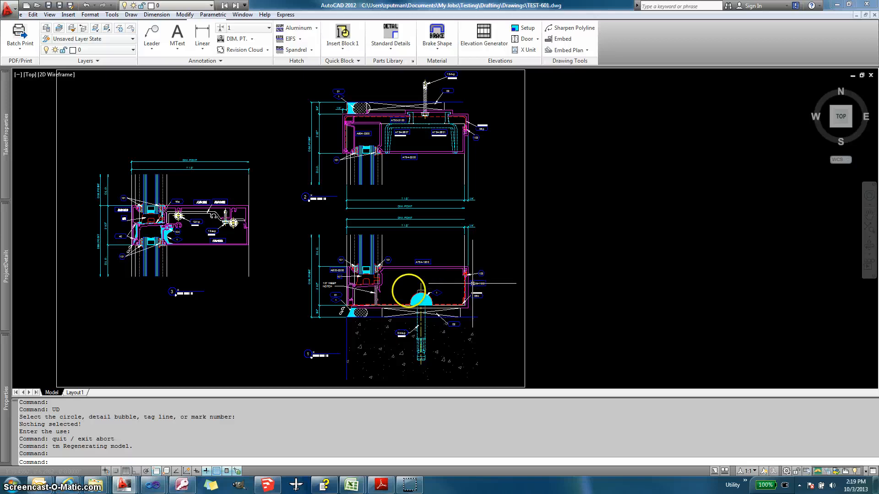
{"action": "scroll", "coordinate": [408, 291], "scroll_direction": "up", "scroll_amount": 6}
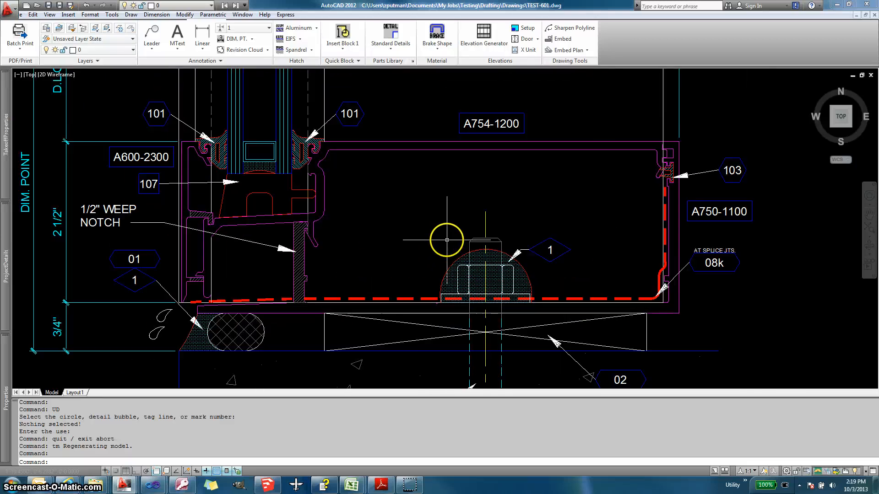
Start attaching Sill part A754-1200, defining a vertical face of system along the sill detail's exterior dimension line and the direction toward the interior.
{"action": "mouse_move", "coordinate": [4, 231]}
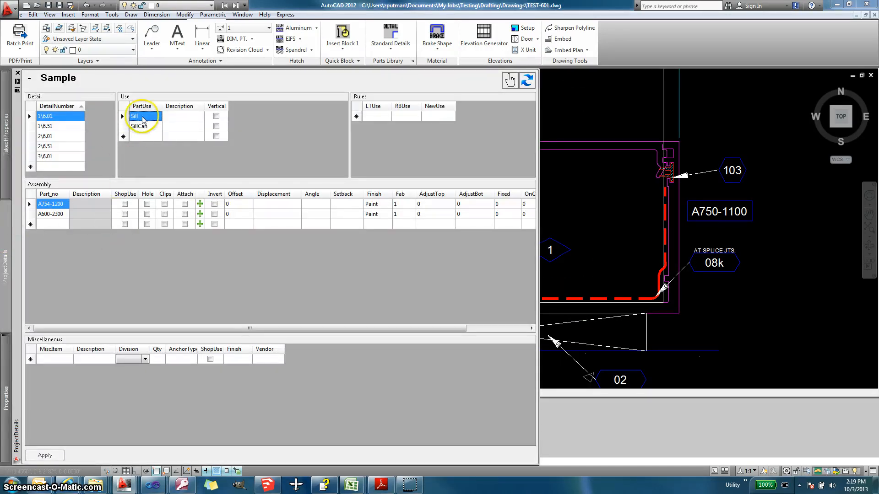
{"action": "left_click", "coordinate": [29, 204]}
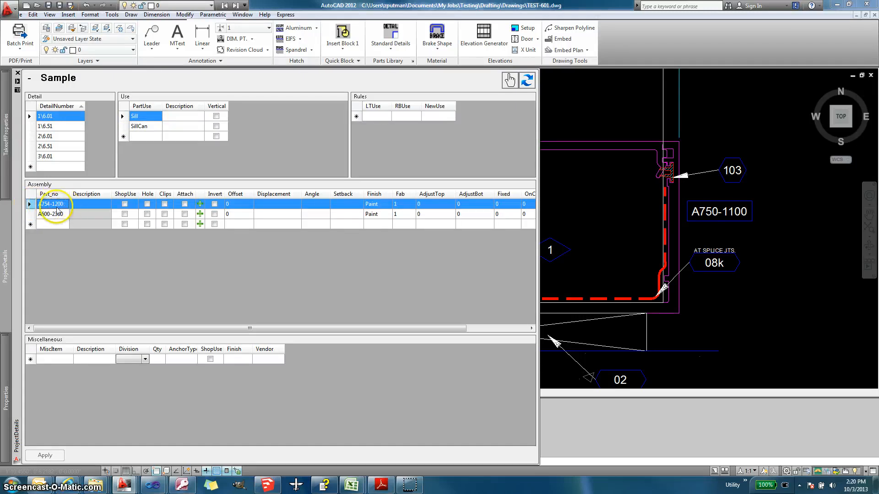
{"action": "left_click", "coordinate": [200, 205]}
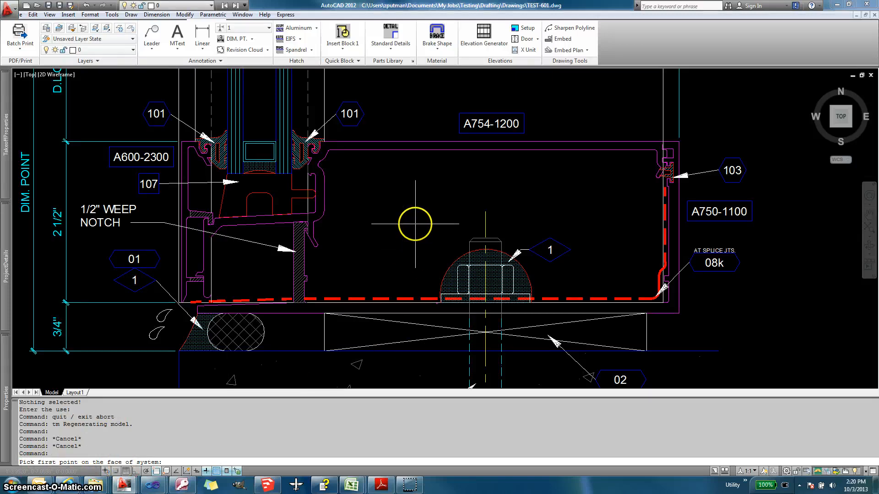
{"action": "scroll", "coordinate": [447, 227], "scroll_direction": "down", "scroll_amount": 3}
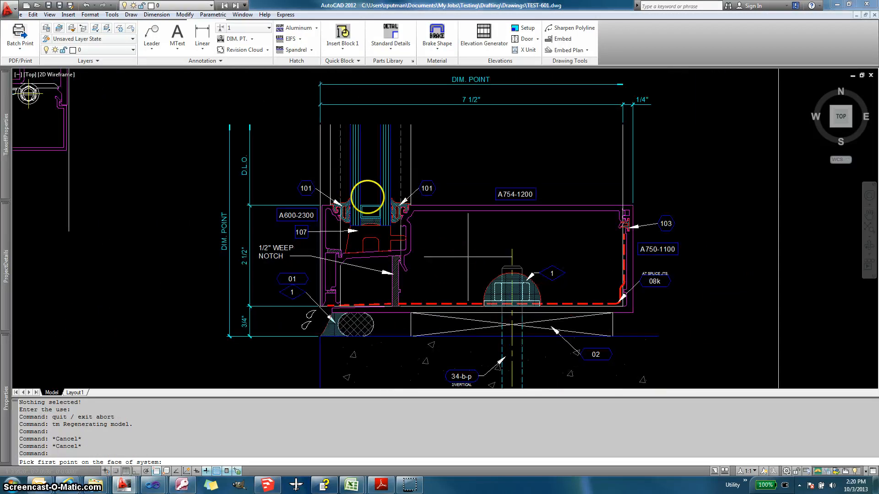
{"action": "left_click", "coordinate": [319, 122]}
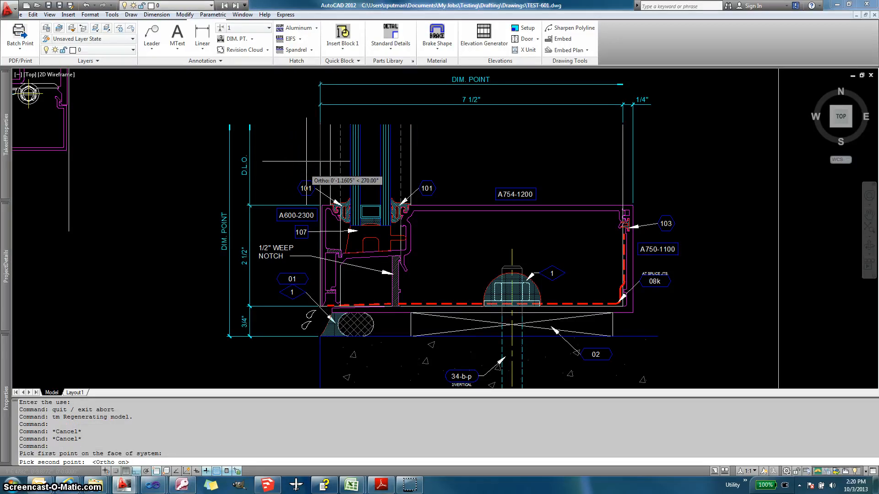
{"action": "left_click", "coordinate": [307, 161]}
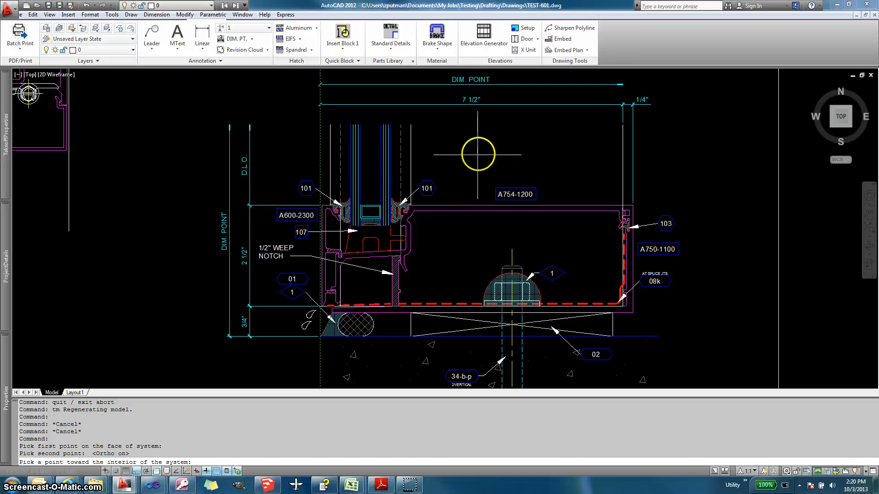
{"action": "left_click", "coordinate": [545, 149]}
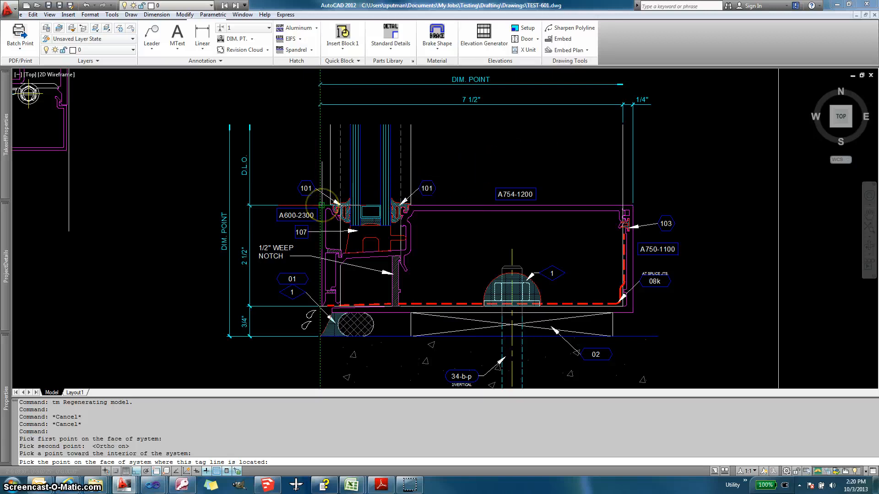
Locate the tag line where the face of system meets the sill's top edge, using an apparent intersection snap.
{"action": "scroll", "coordinate": [322, 206], "scroll_direction": "up", "scroll_amount": 2}
{"action": "scroll", "coordinate": [321, 206], "scroll_direction": "up", "scroll_amount": 3}
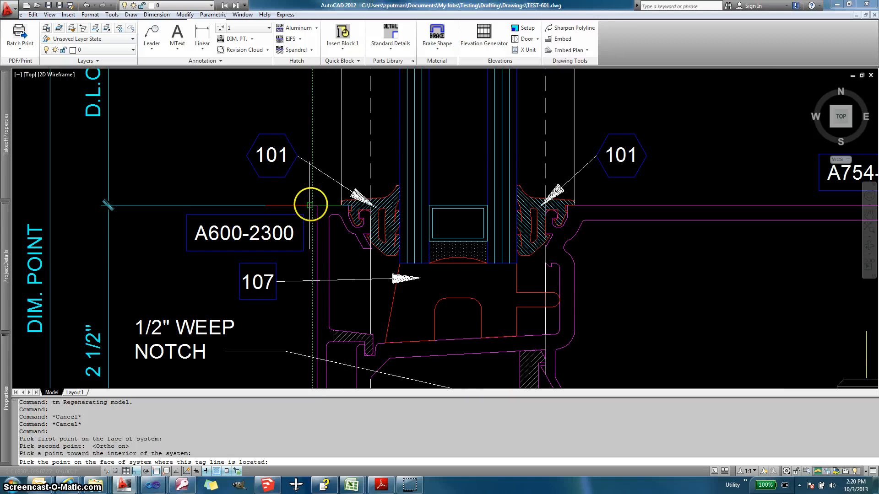
{"action": "scroll", "coordinate": [311, 205], "scroll_direction": "up", "scroll_amount": 2}
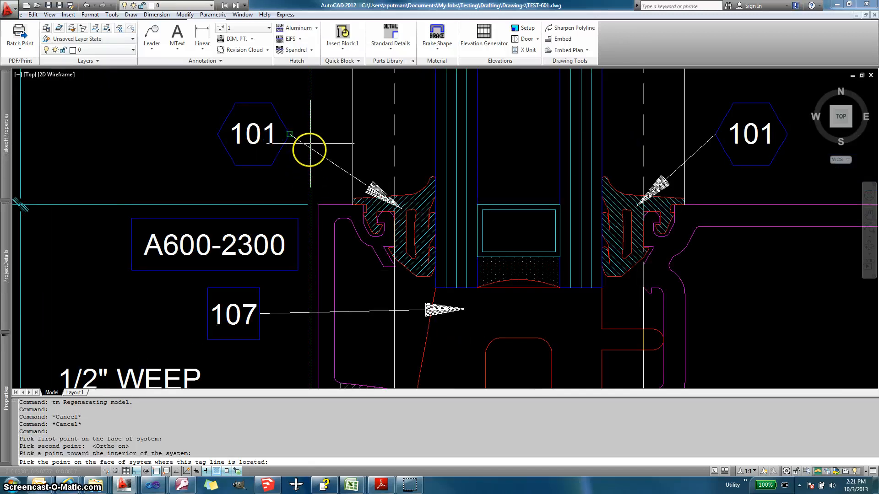
{"action": "left_click", "coordinate": [312, 182]}
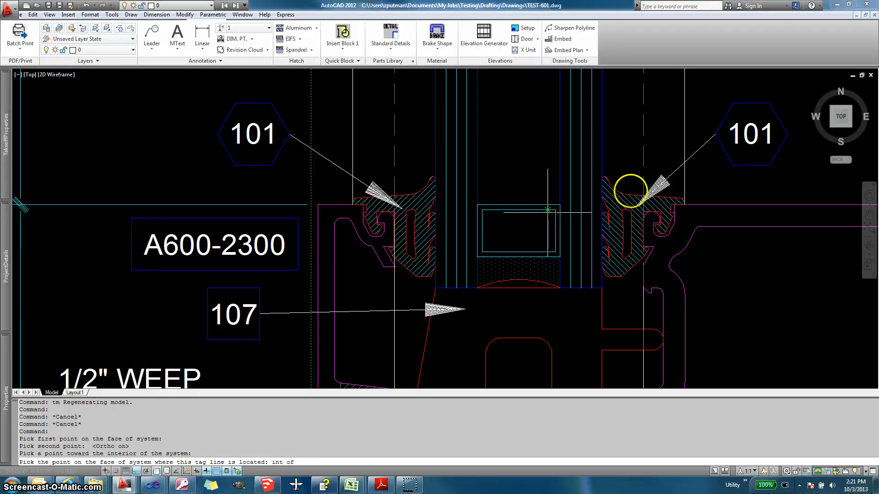
{"action": "left_click", "coordinate": [759, 204]}
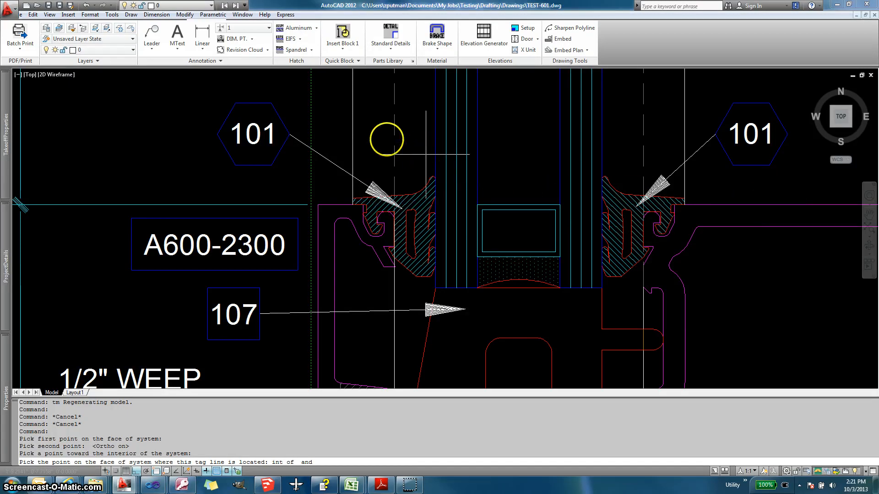
{"action": "left_click", "coordinate": [311, 111]}
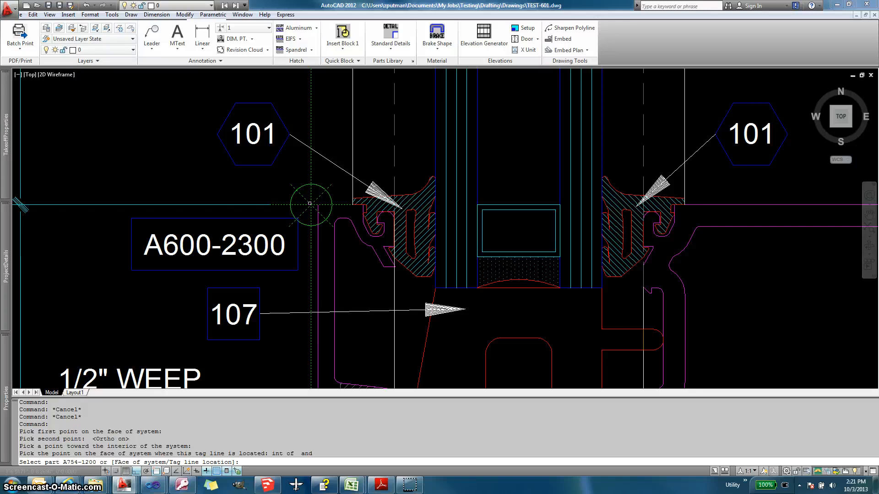
Select the sill profile beneath the A754-1200 label and attach part A754-1200 to it using the default reference location.
{"action": "scroll", "coordinate": [310, 204], "scroll_direction": "down", "scroll_amount": 6}
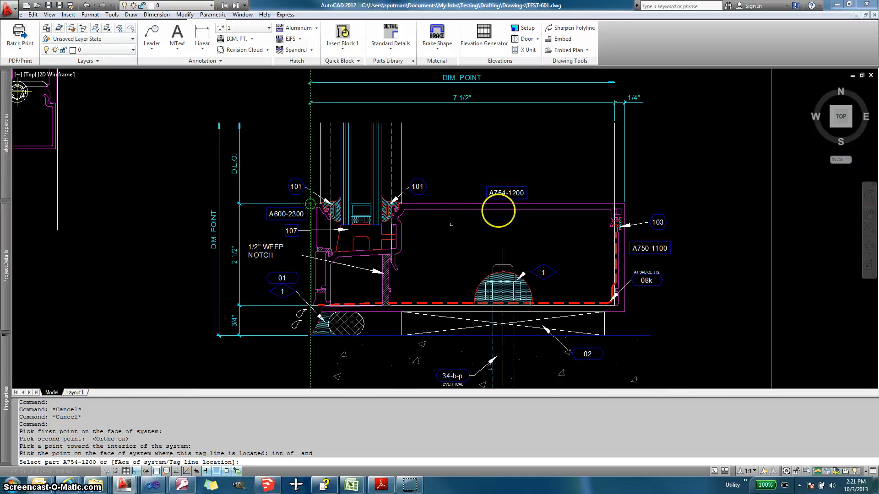
{"action": "scroll", "coordinate": [467, 223], "scroll_direction": "up", "scroll_amount": 3}
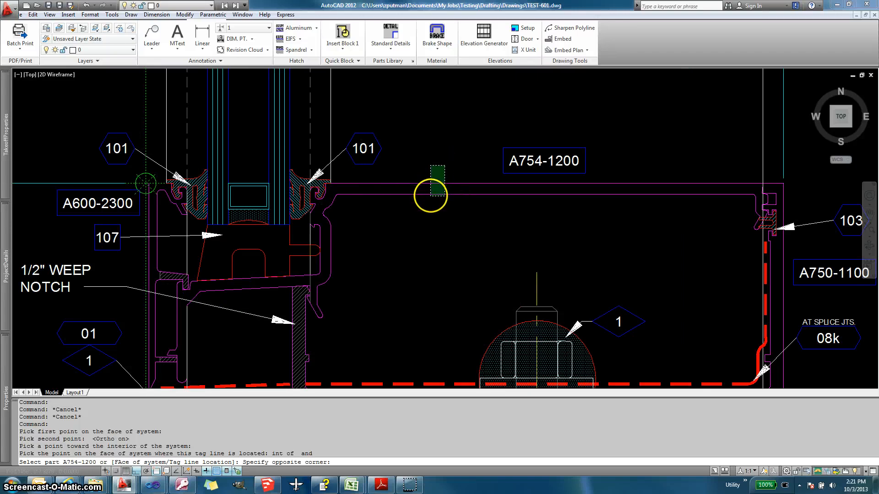
{"action": "left_click", "coordinate": [431, 197]}
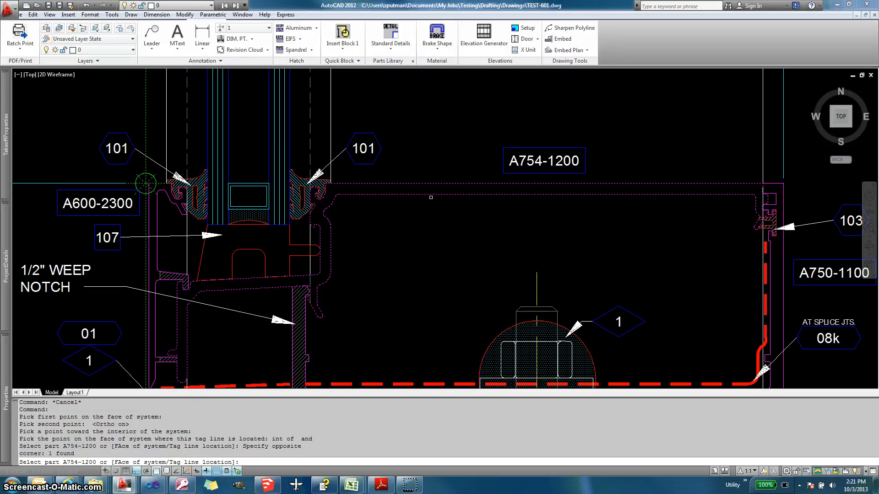
{"action": "key", "text": "Return"}
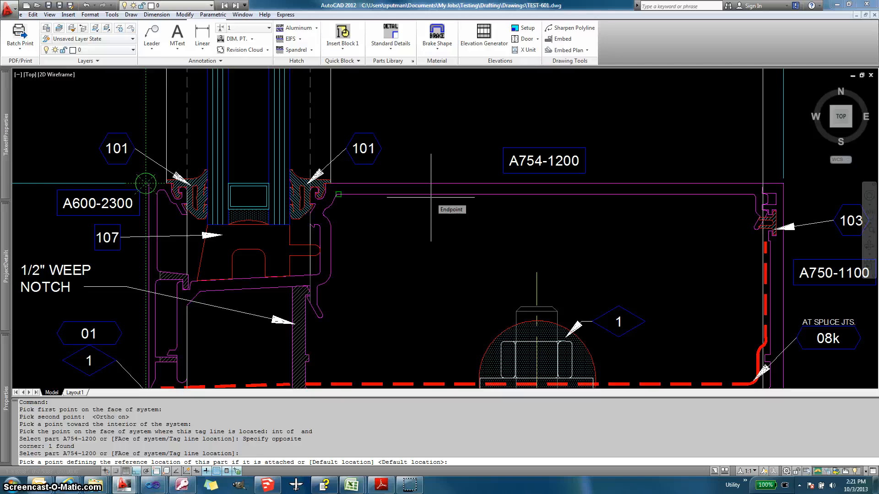
{"action": "key", "text": "Return"}
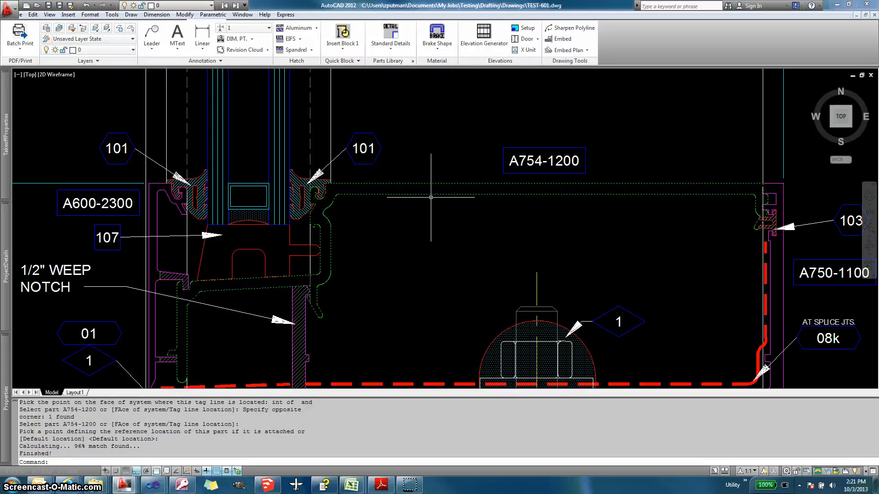
Check the matched A754-1200 profile and its Displacement, Angle and Setback in the project details, and apply the changes.
{"action": "left_click", "coordinate": [429, 213]}
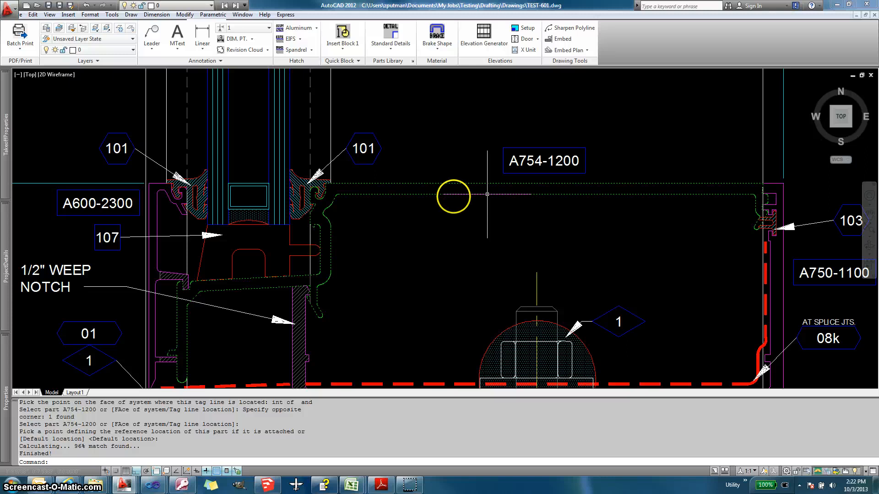
{"action": "scroll", "coordinate": [336, 210], "scroll_direction": "up", "scroll_amount": 4}
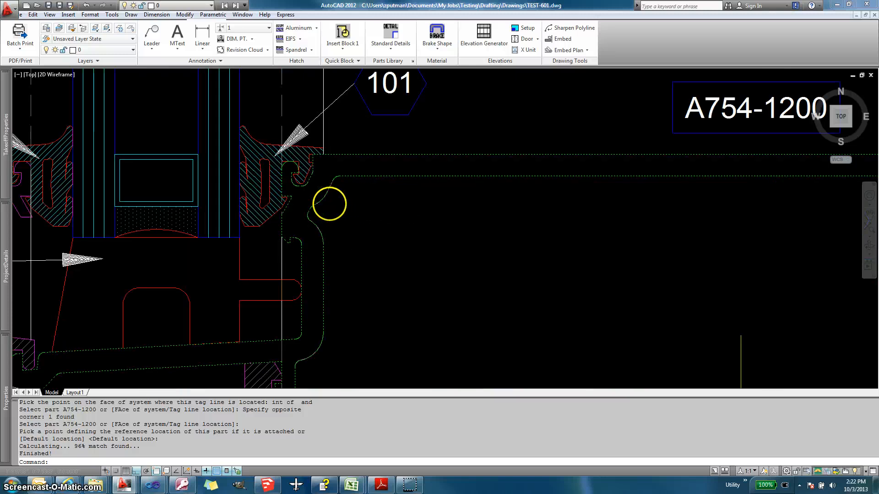
{"action": "scroll", "coordinate": [295, 231], "scroll_direction": "up", "scroll_amount": 1}
{"action": "scroll", "coordinate": [300, 241], "scroll_direction": "down", "scroll_amount": 5}
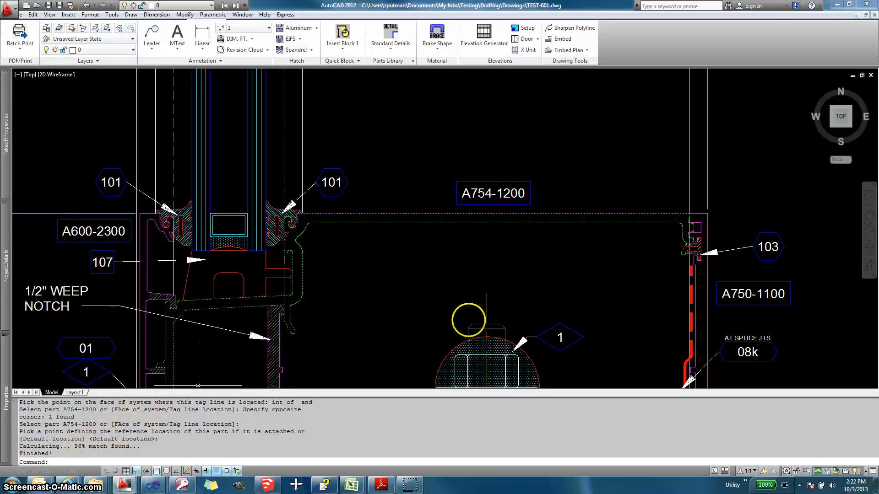
{"action": "middle_click_drag", "start_coordinate": [449, 313], "coordinate": [482, 260]}
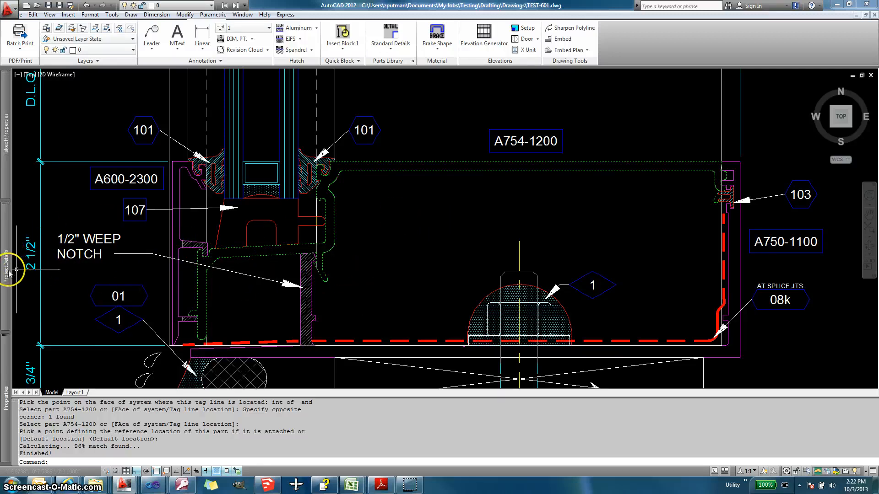
{"action": "mouse_move", "coordinate": [9, 270]}
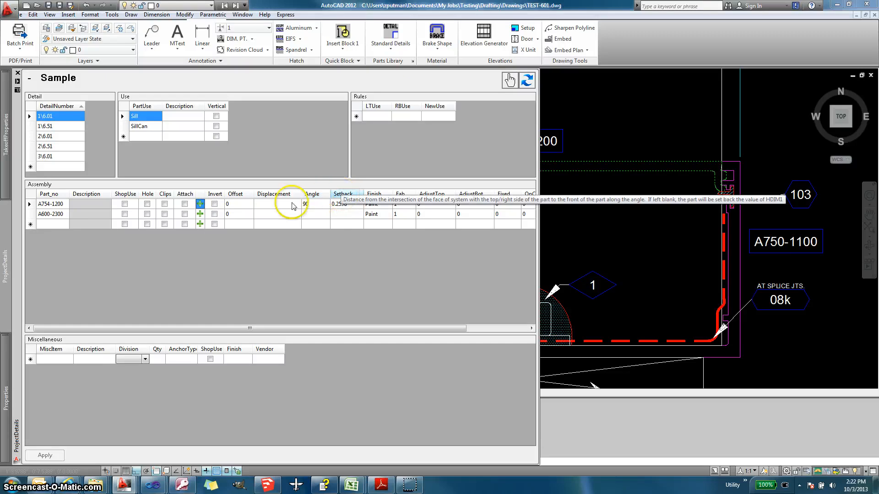
{"action": "left_click", "coordinate": [294, 206]}
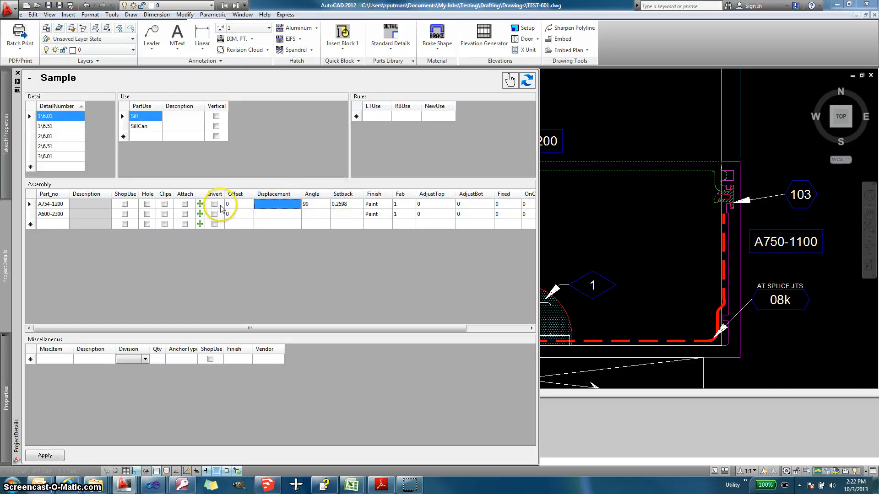
{"action": "left_click", "coordinate": [315, 204]}
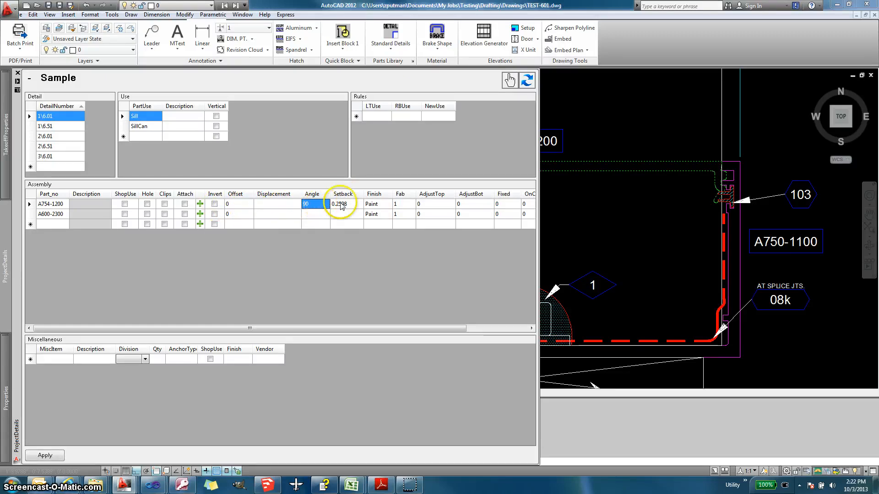
{"action": "left_click", "coordinate": [341, 206]}
{"action": "left_click", "coordinate": [311, 207]}
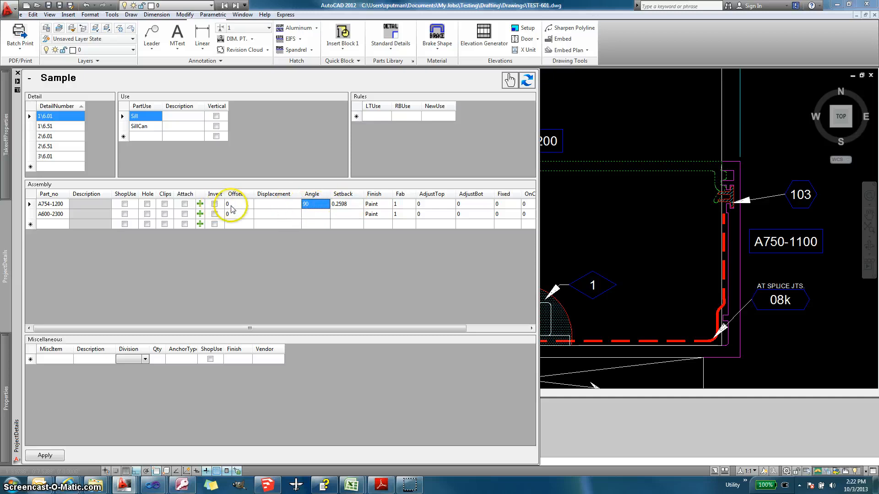
{"action": "left_click", "coordinate": [44, 456]}
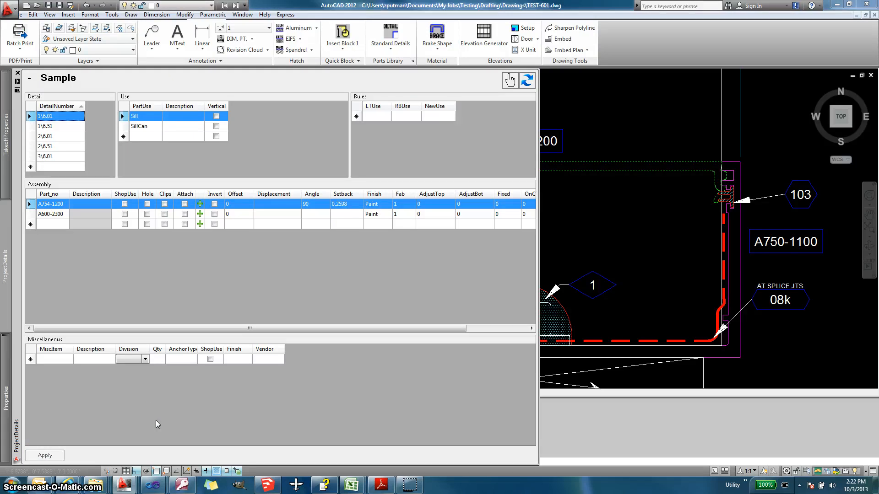
Attach Sill part A600-2300 to its exterior profile in the sill detail, keeping the existing face of system and tag line.
{"action": "left_click", "coordinate": [62, 214]}
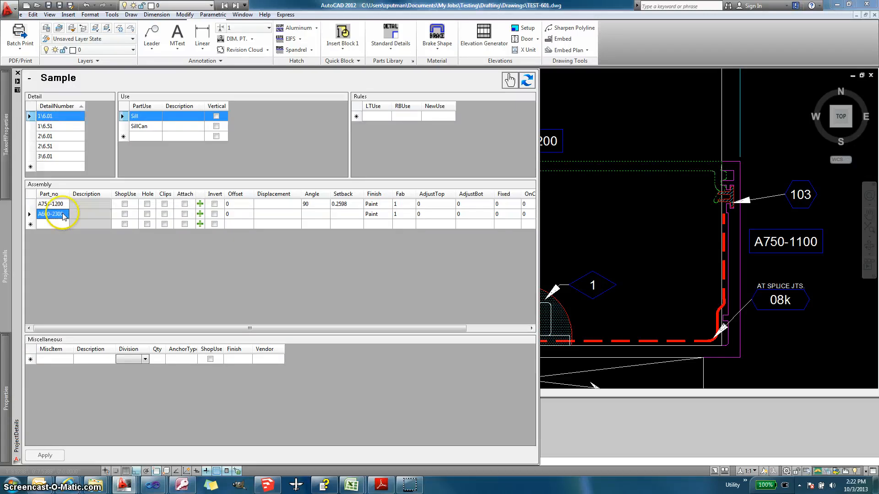
{"action": "left_click", "coordinate": [201, 214]}
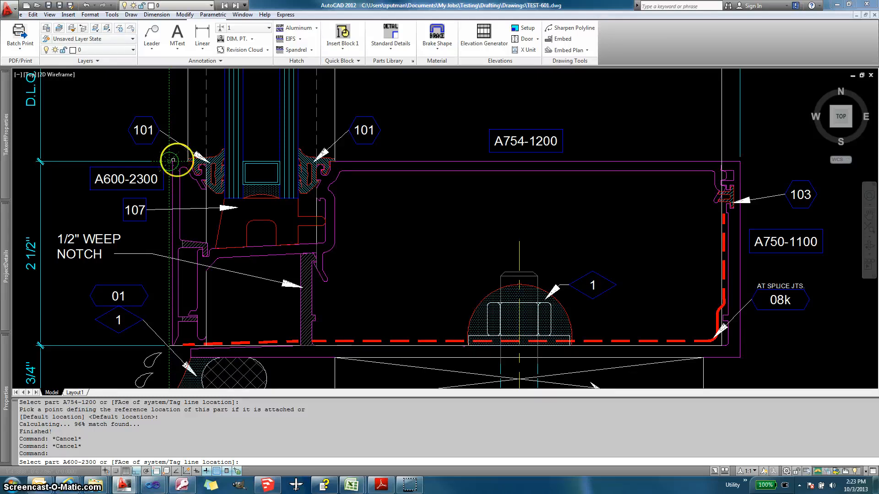
{"action": "left_click", "coordinate": [180, 180]}
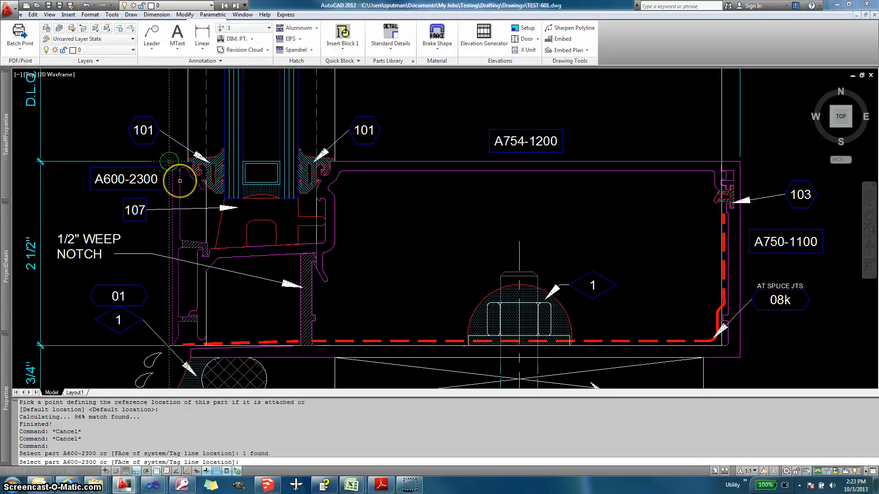
{"action": "key", "text": "Return"}
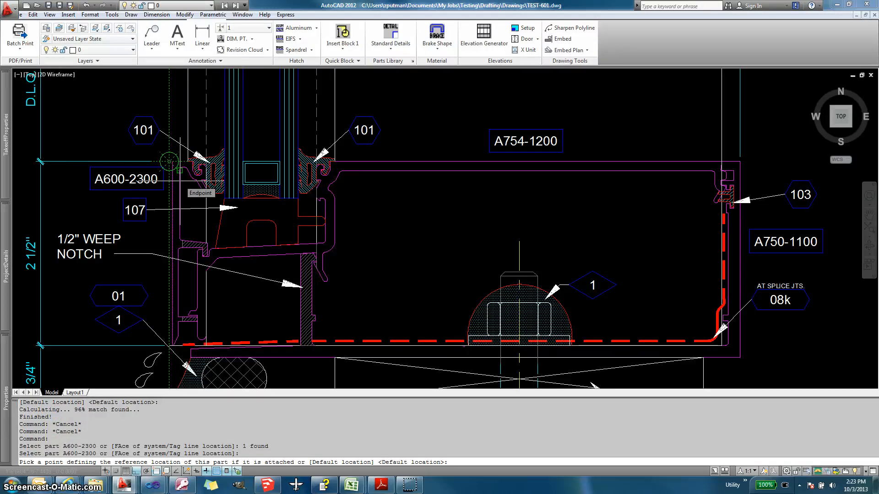
{"action": "left_click", "coordinate": [169, 162]}
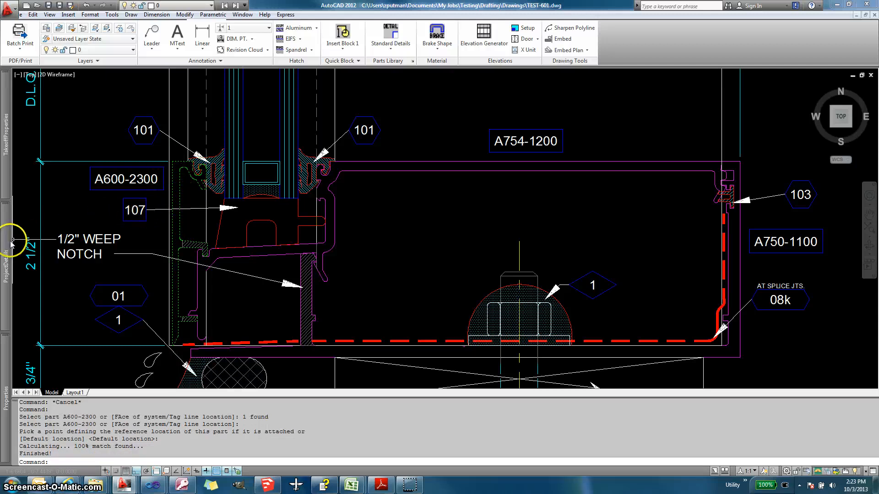
Start attaching SillCan part A750-1100, locating its tag line where the face of system meets the 2 1/2" dimension's lower line by intersection snap.
{"action": "mouse_move", "coordinate": [11, 244]}
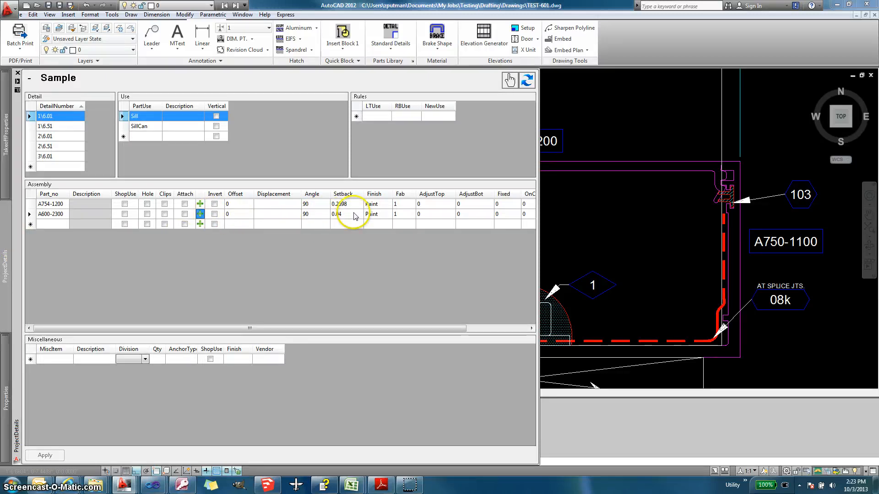
{"action": "left_click", "coordinate": [154, 128]}
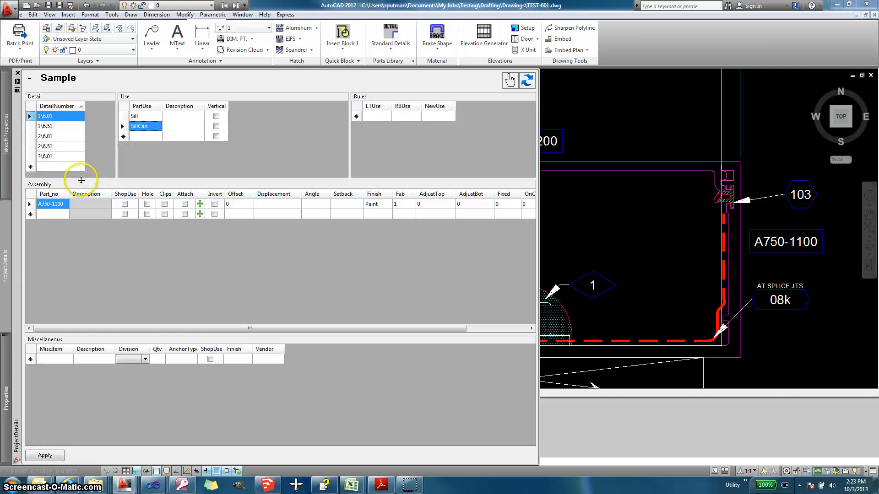
{"action": "left_click", "coordinate": [200, 205]}
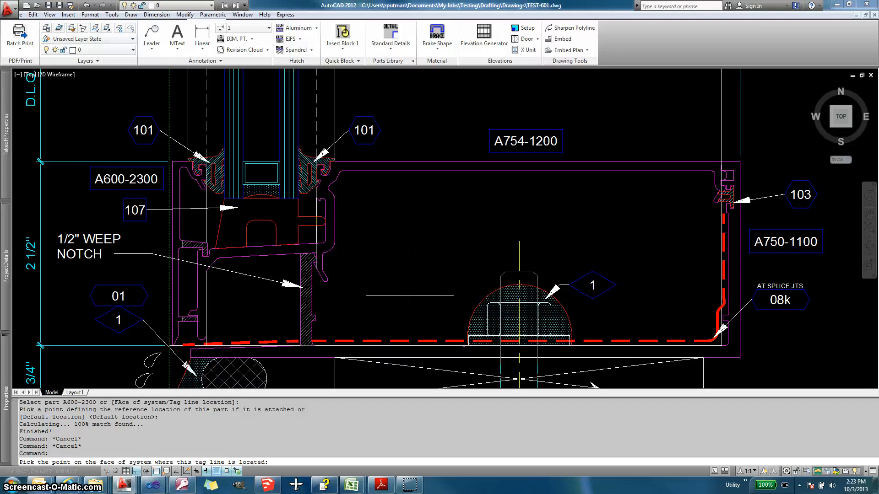
{"action": "left_click", "coordinate": [325, 345]}
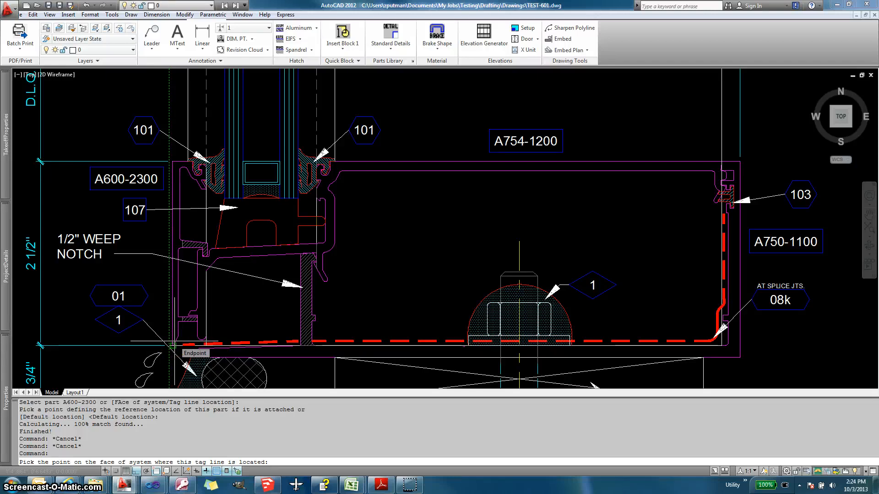
{"action": "key", "text": "Return"}
{"action": "scroll", "coordinate": [174, 340], "scroll_direction": "up", "scroll_amount": 5}
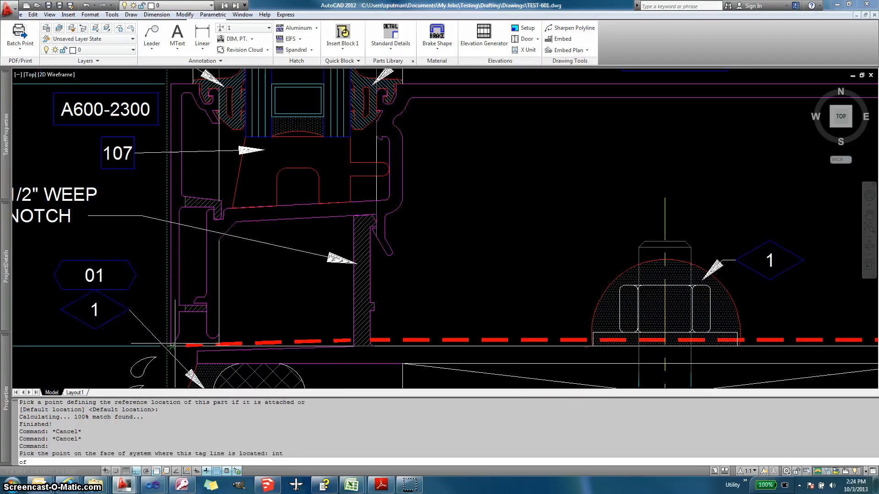
{"action": "left_click", "coordinate": [179, 345]}
{"action": "left_click", "coordinate": [142, 331]}
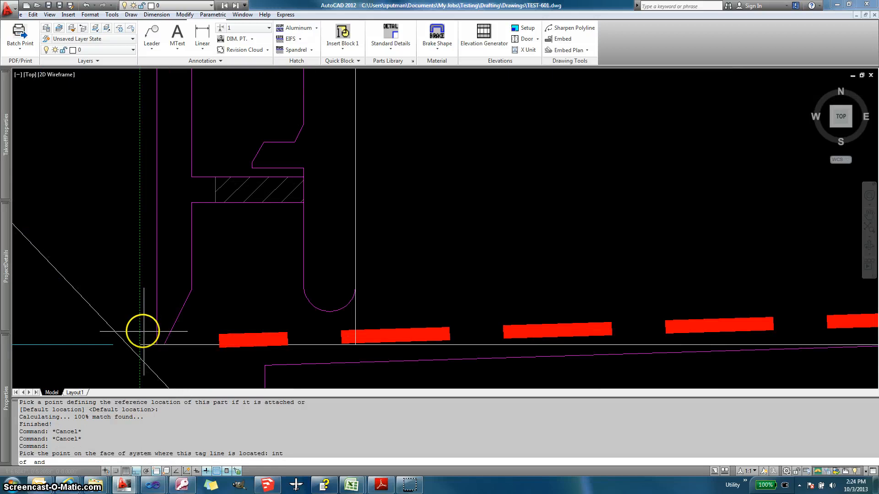
Attach A750-1100 to the sill can profile using the default reference location and apply the changes in the project details.
{"action": "scroll", "coordinate": [141, 330], "scroll_direction": "down", "scroll_amount": 6}
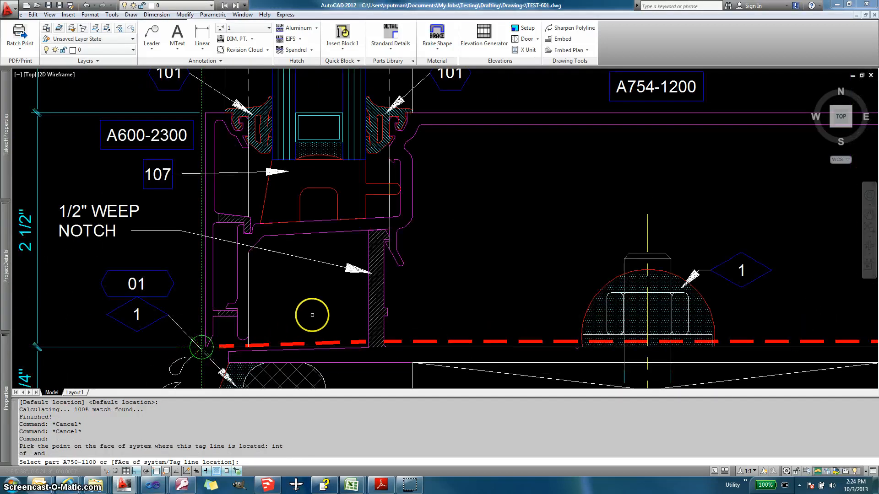
{"action": "middle_click_drag", "start_coordinate": [314, 314], "coordinate": [275, 305]}
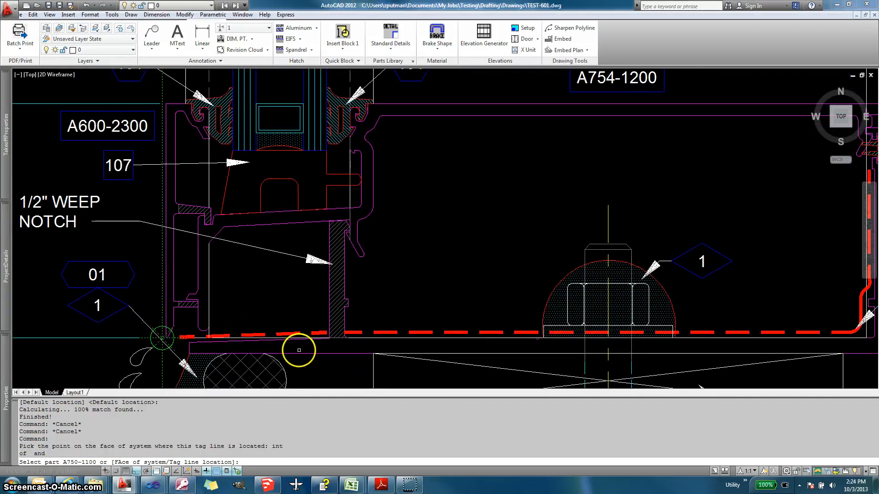
{"action": "left_click", "coordinate": [298, 352]}
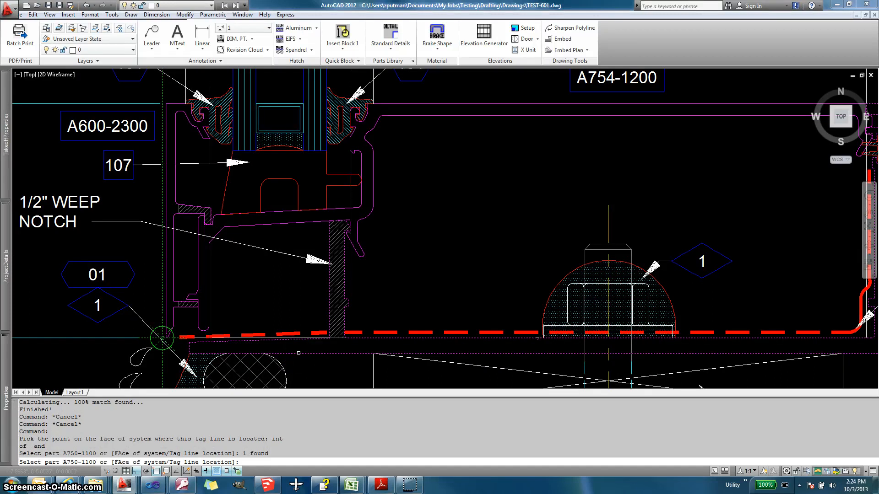
{"action": "key", "text": "Return"}
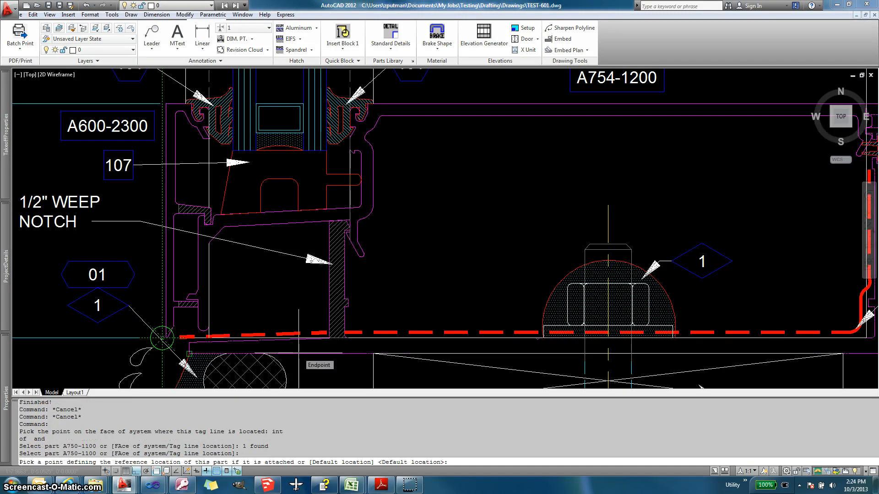
{"action": "scroll", "coordinate": [299, 353], "scroll_direction": "down", "scroll_amount": 3}
{"action": "scroll", "coordinate": [392, 298], "scroll_direction": "up", "scroll_amount": 1}
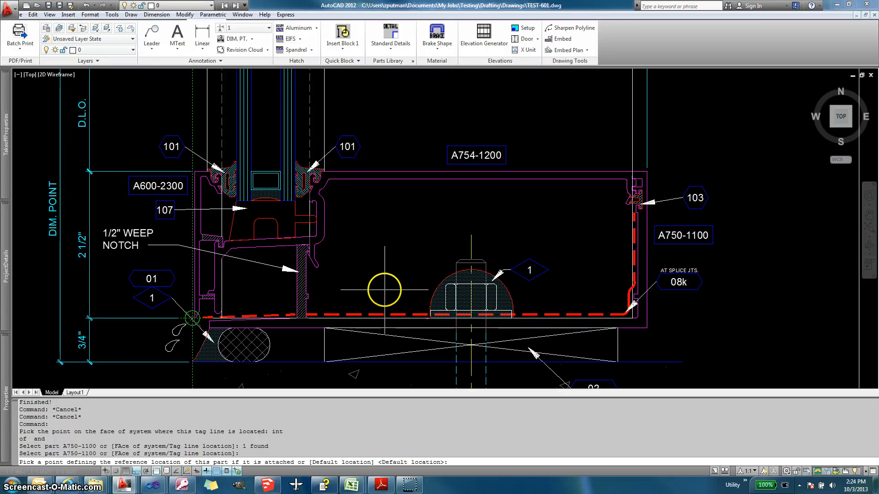
{"action": "key", "text": "Return"}
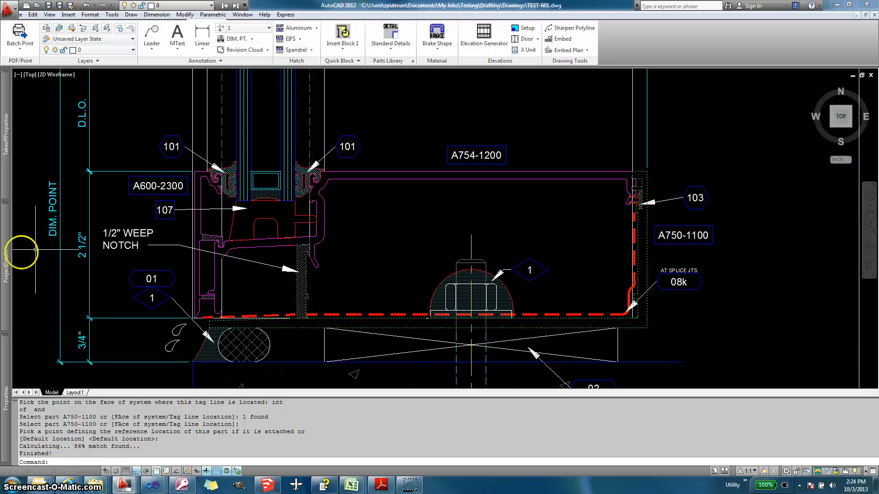
{"action": "mouse_move", "coordinate": [6, 264]}
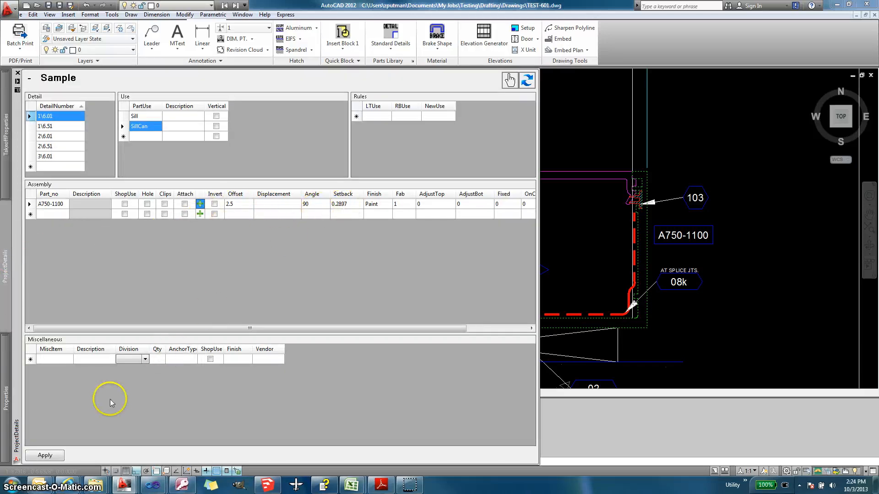
{"action": "left_click", "coordinate": [46, 455]}
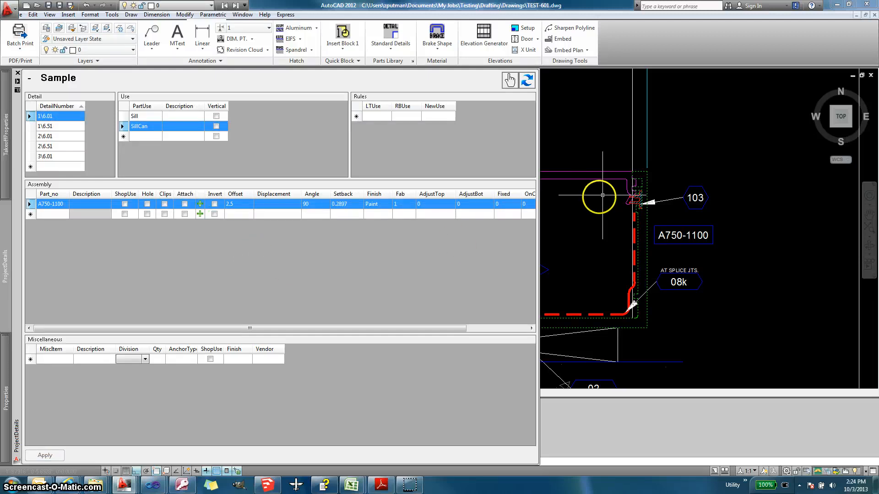
Start attaching Horizontal part A754-2105 of detail 3\6.01 from the project details, with the drawn horizontal detail in view.
{"action": "scroll", "coordinate": [532, 192], "scroll_direction": "down", "scroll_amount": 1}
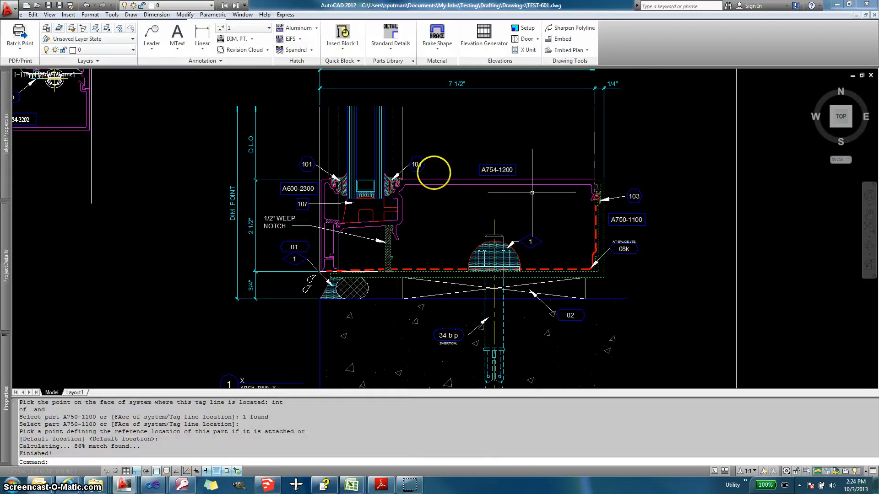
{"action": "middle_click_drag", "start_coordinate": [429, 171], "coordinate": [650, 235]}
{"action": "middle_click_drag", "start_coordinate": [349, 175], "coordinate": [553, 243]}
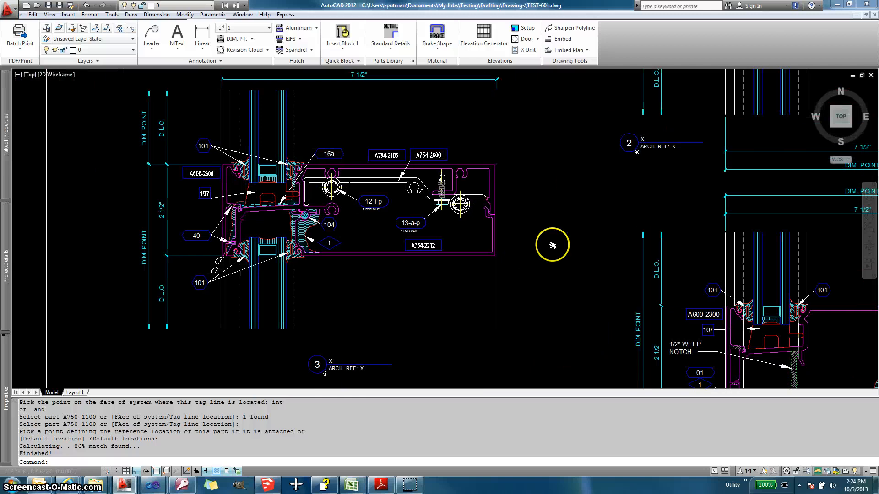
{"action": "scroll", "coordinate": [363, 212], "scroll_direction": "up", "scroll_amount": 4}
{"action": "middle_click_drag", "start_coordinate": [385, 214], "coordinate": [412, 213]}
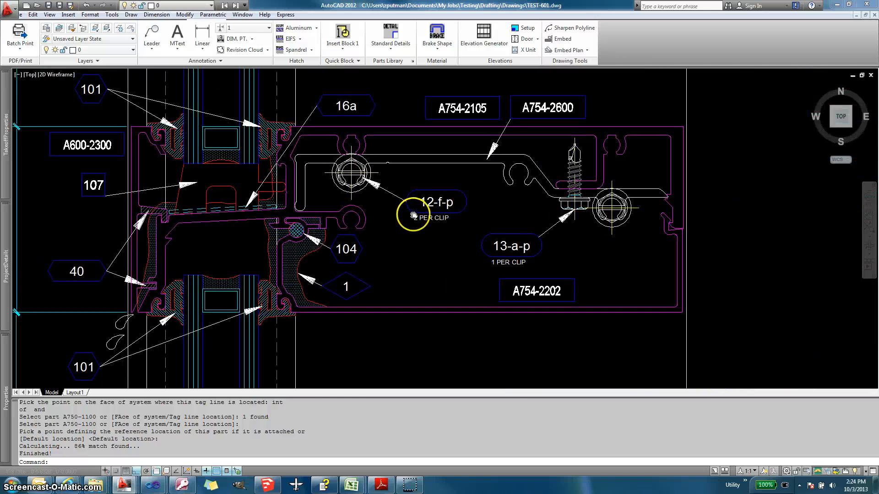
{"action": "mouse_move", "coordinate": [7, 163]}
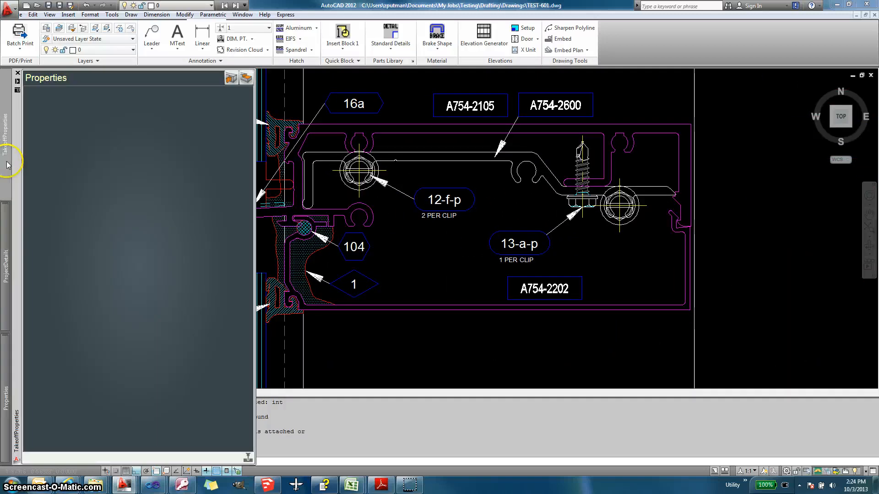
{"action": "mouse_move", "coordinate": [6, 233]}
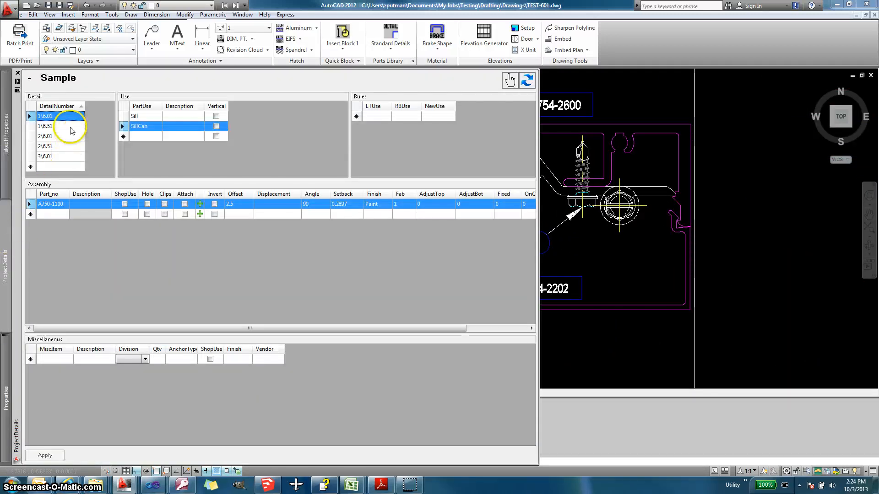
{"action": "left_click", "coordinate": [59, 156]}
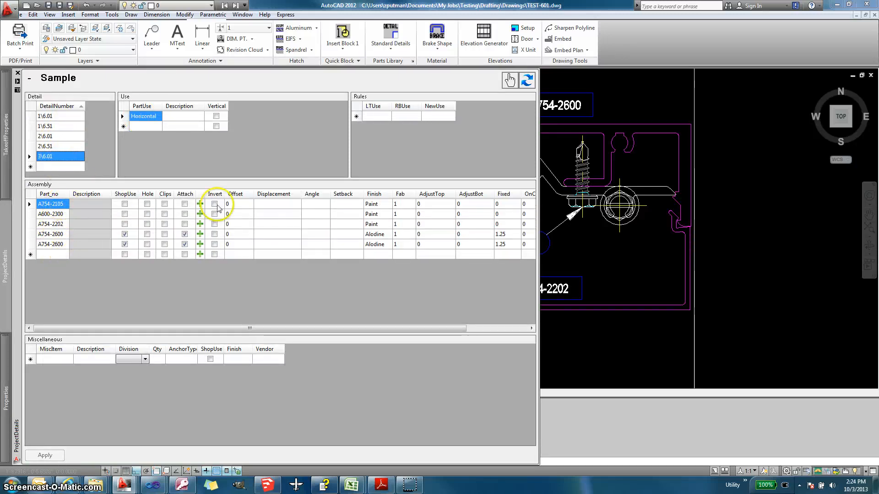
{"action": "left_click", "coordinate": [200, 203]}
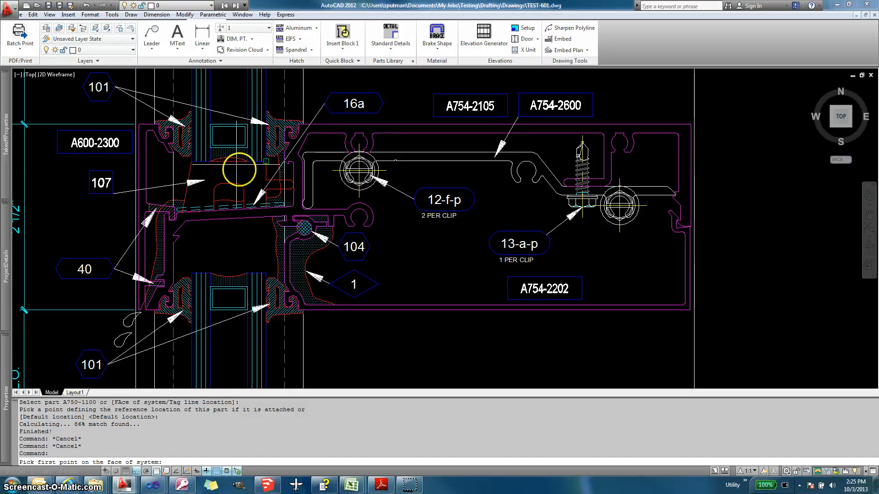
Define the face of system along the exterior vertical line of detail 3, with the interior side toward the horizontal's tube.
{"action": "middle_click_drag", "start_coordinate": [208, 275], "coordinate": [252, 227]}
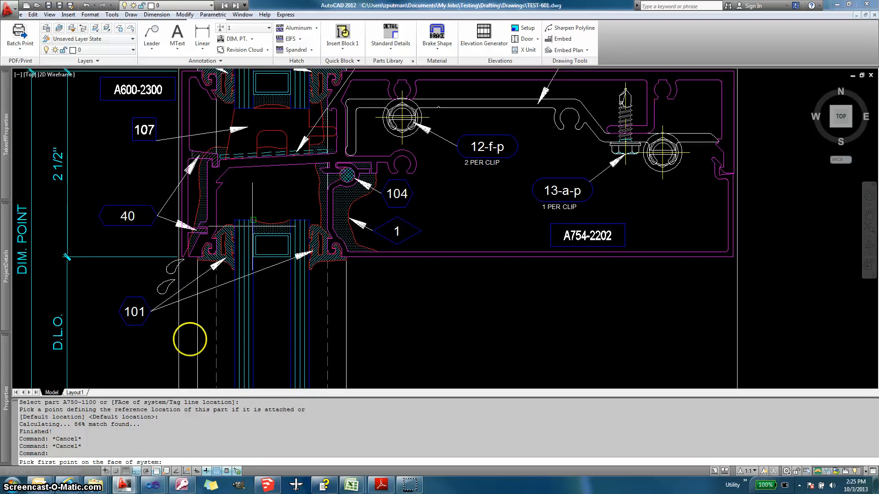
{"action": "mouse_move", "coordinate": [208, 325]}
{"action": "middle_mouse_down"}
{"action": "mouse_move", "coordinate": [232, 301]}
{"action": "mouse_move", "coordinate": [235, 267]}
{"action": "middle_mouse_up"}
{"action": "left_click", "coordinate": [205, 328]}
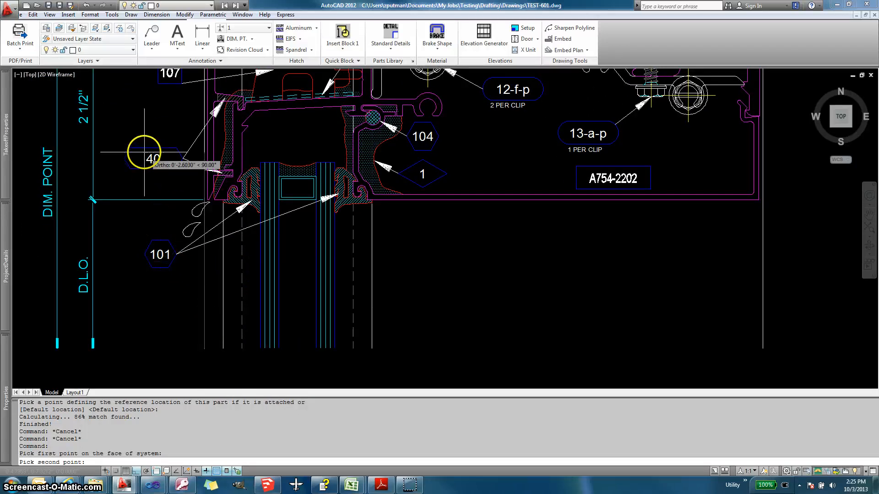
{"action": "left_click", "coordinate": [141, 125]}
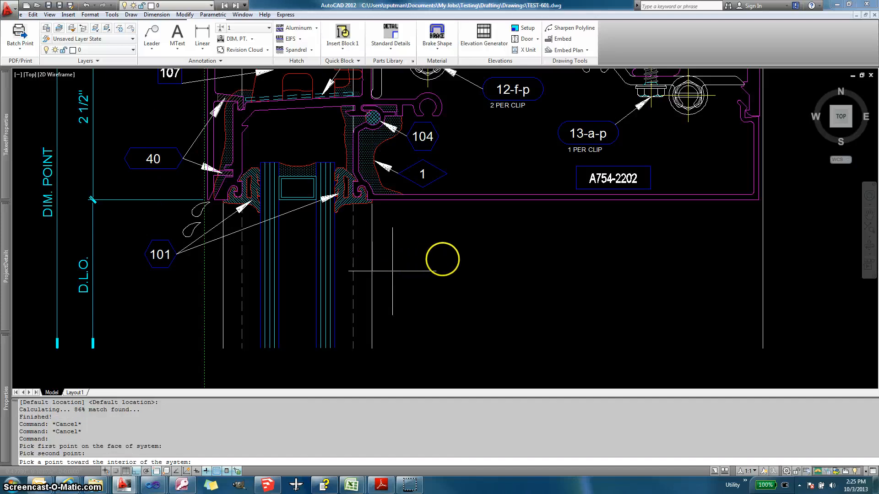
{"action": "left_click", "coordinate": [452, 255]}
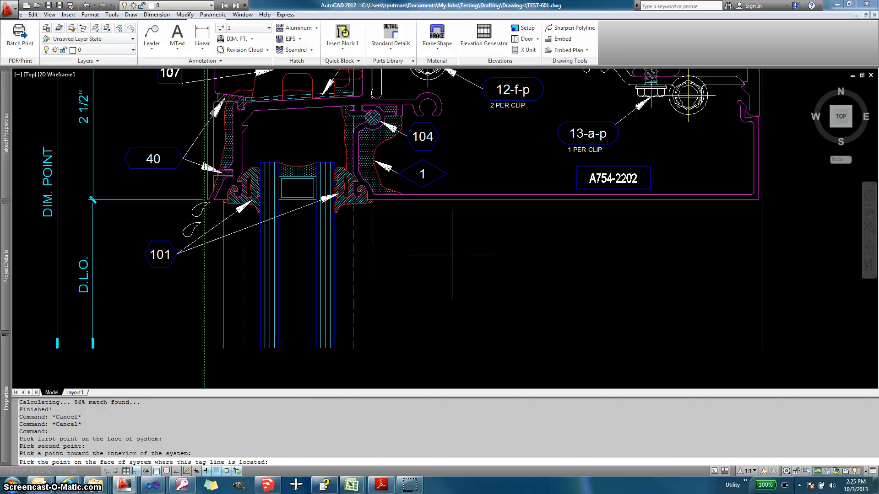
Locate the tag line by intersection snap where the face of system meets the 2 1/2" dimension's upper line.
{"action": "mouse_move", "coordinate": [359, 201]}
{"action": "middle_mouse_down"}
{"action": "mouse_move", "coordinate": [320, 207]}
{"action": "mouse_move", "coordinate": [304, 314]}
{"action": "middle_mouse_up"}
{"action": "scroll", "coordinate": [316, 270], "scroll_direction": "up", "scroll_amount": 2}
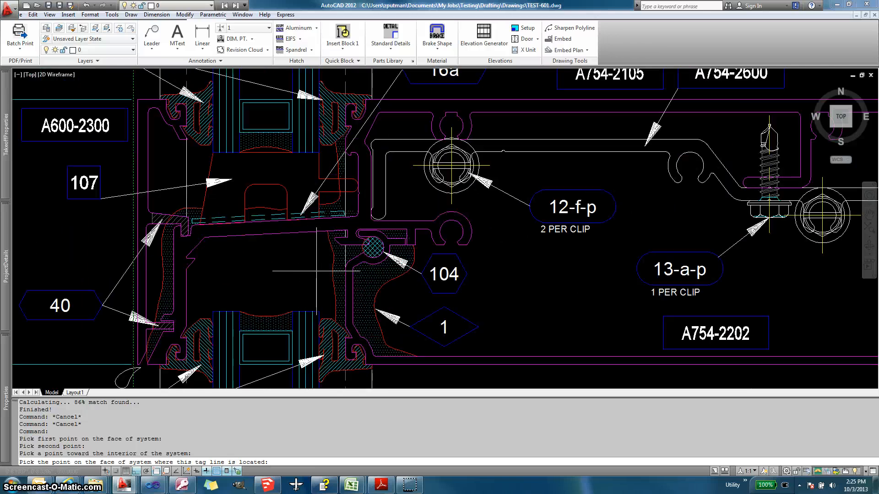
{"action": "type", "text": "int of  and"}
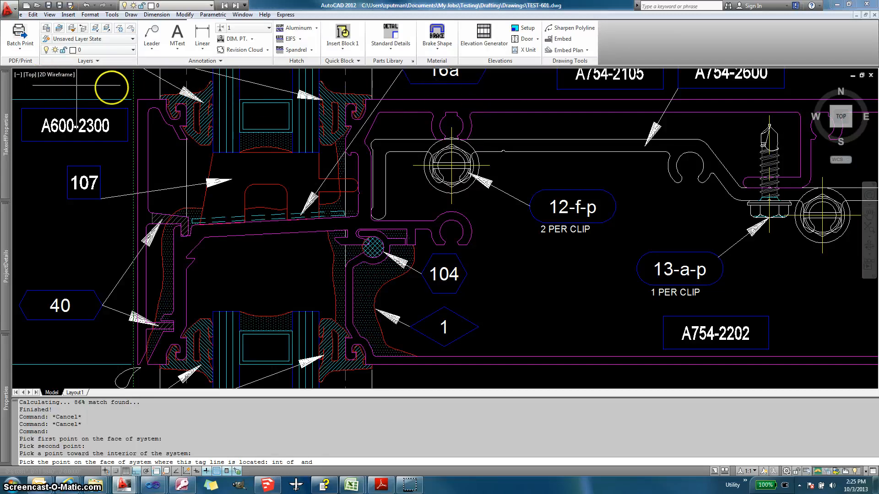
{"action": "left_click", "coordinate": [132, 82]}
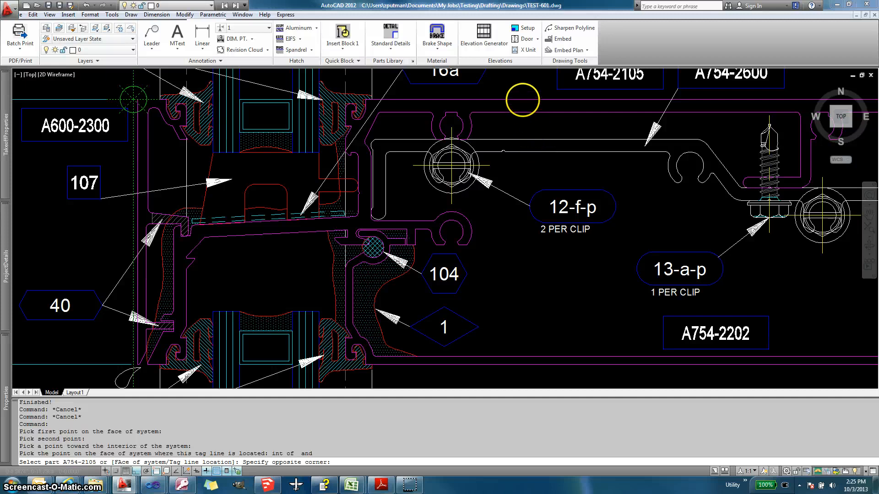
Attach A754-2105 to the upper horizontal profile using the default reference location, and return to drawing TEST-601.
{"action": "left_click", "coordinate": [522, 94]}
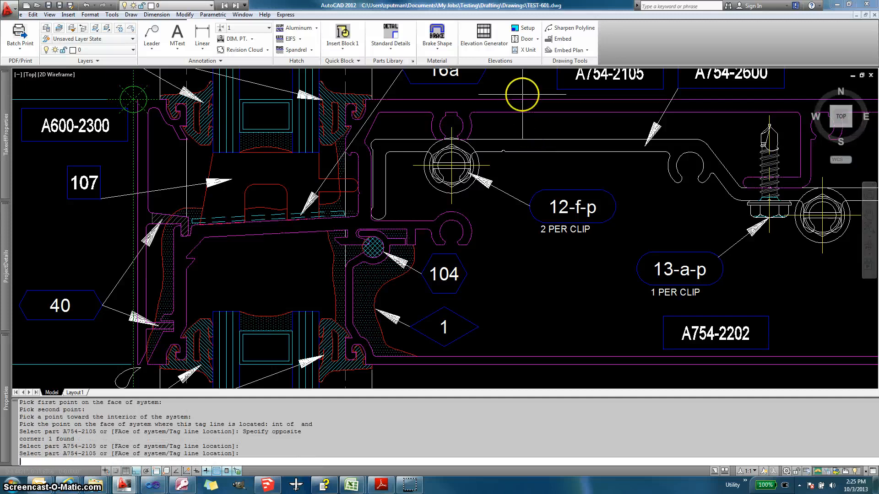
{"action": "key", "text": "Return"}
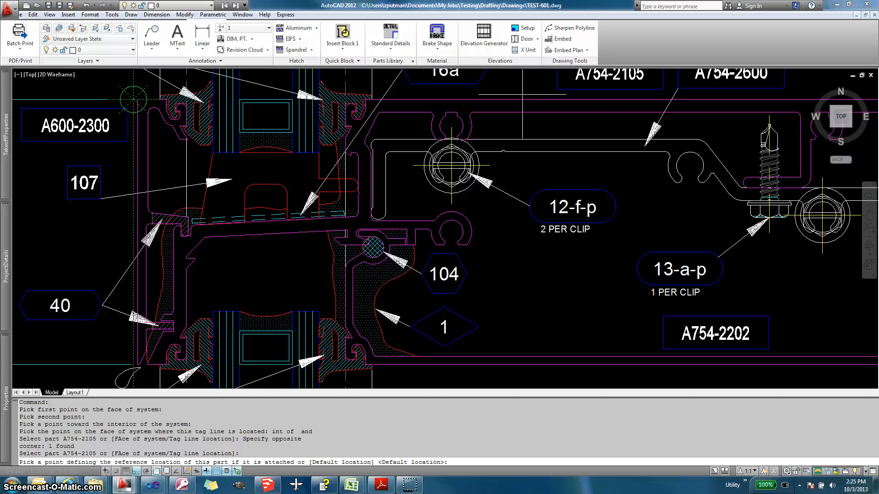
{"action": "key", "text": "Return"}
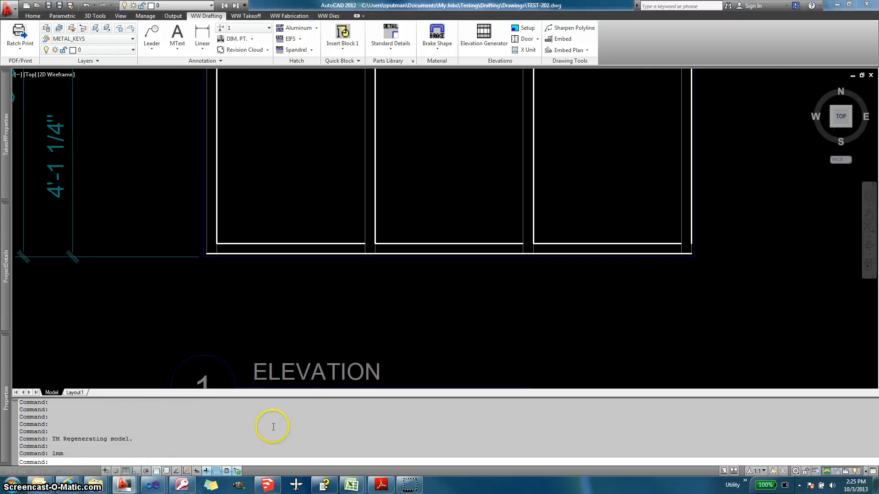
{"action": "mouse_move", "coordinate": [123, 484]}
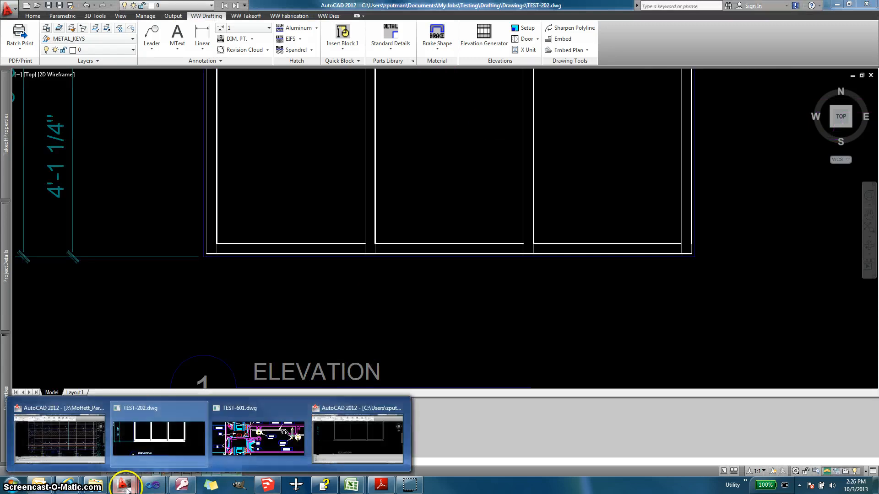
{"action": "left_click", "coordinate": [288, 439]}
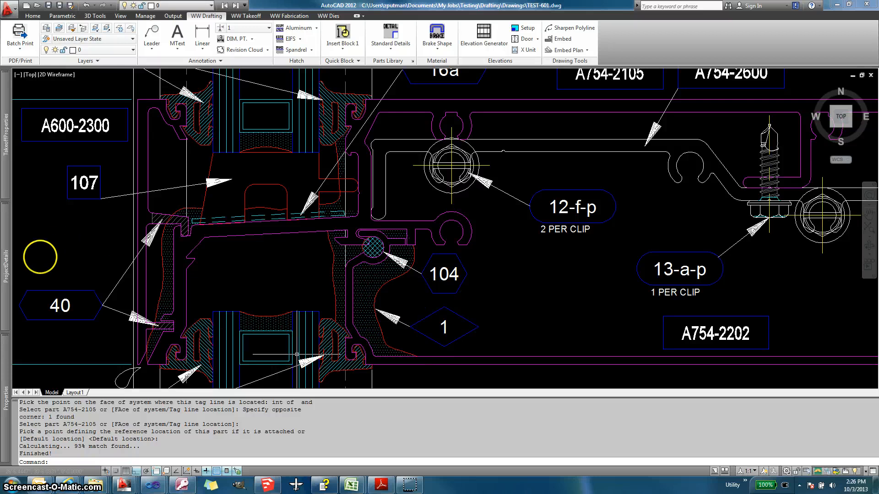
Attach part A600-2300 to its exterior profile in detail 3, using the default reference location.
{"action": "mouse_move", "coordinate": [9, 274]}
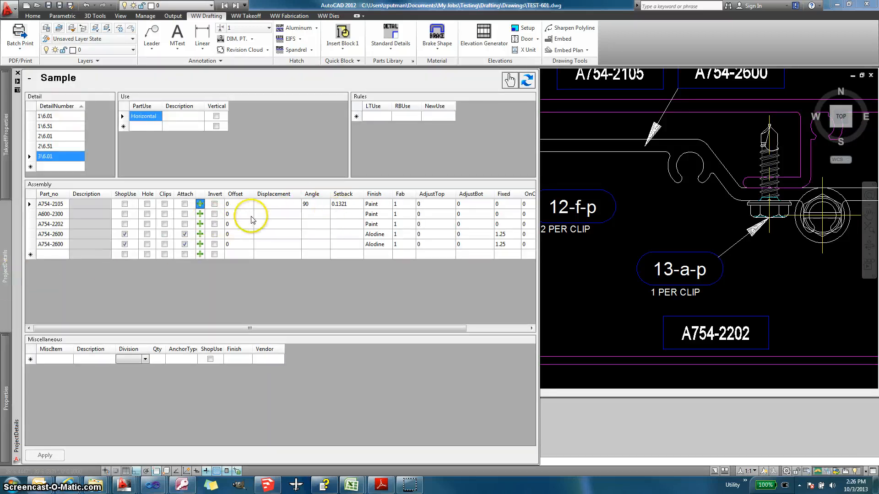
{"action": "left_click", "coordinate": [200, 214]}
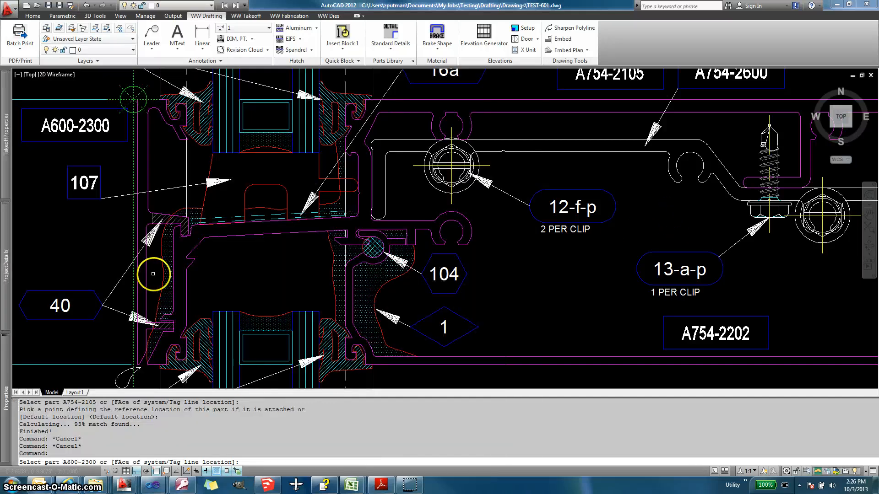
{"action": "left_click", "coordinate": [148, 136]}
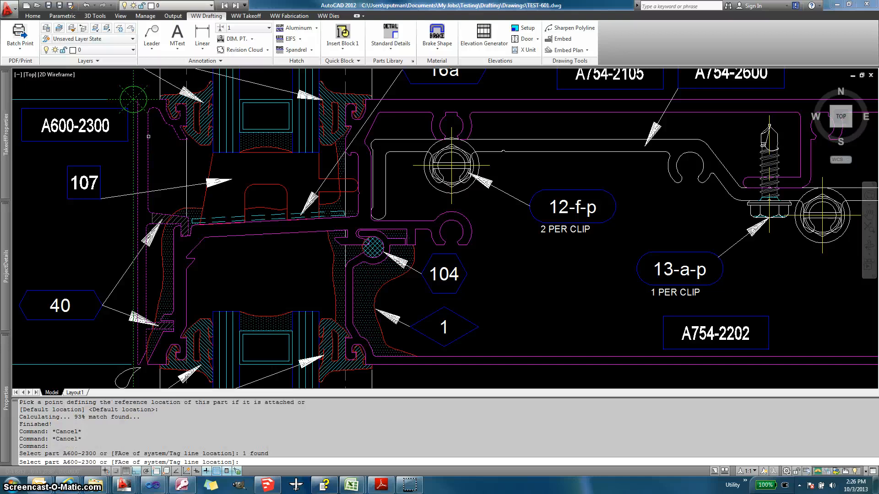
{"action": "key", "text": "Return"}
{"action": "key", "text": "Return"}
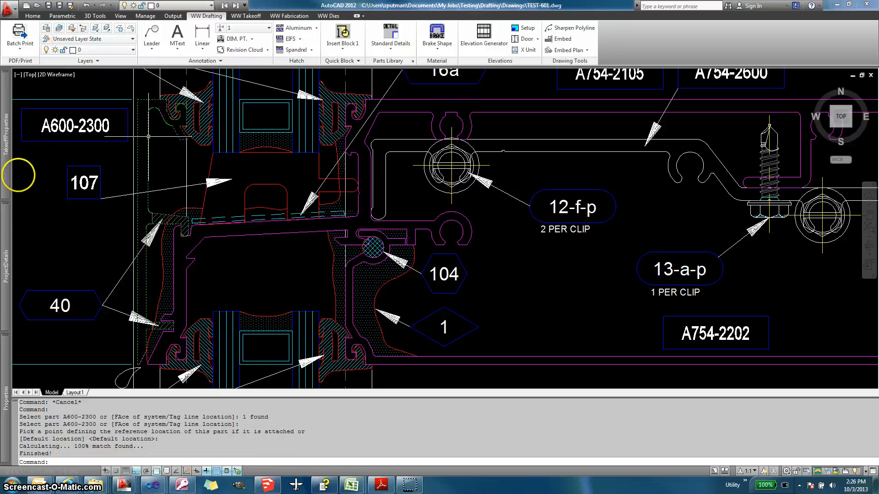
Attach part A754-2202 to the lower horizontal profile in detail 3, using the default reference location.
{"action": "mouse_move", "coordinate": [7, 222]}
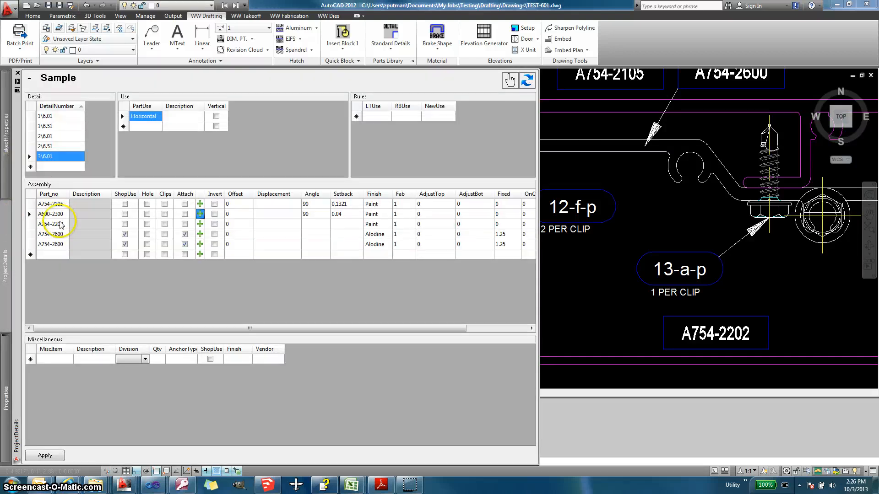
{"action": "left_click", "coordinate": [200, 226]}
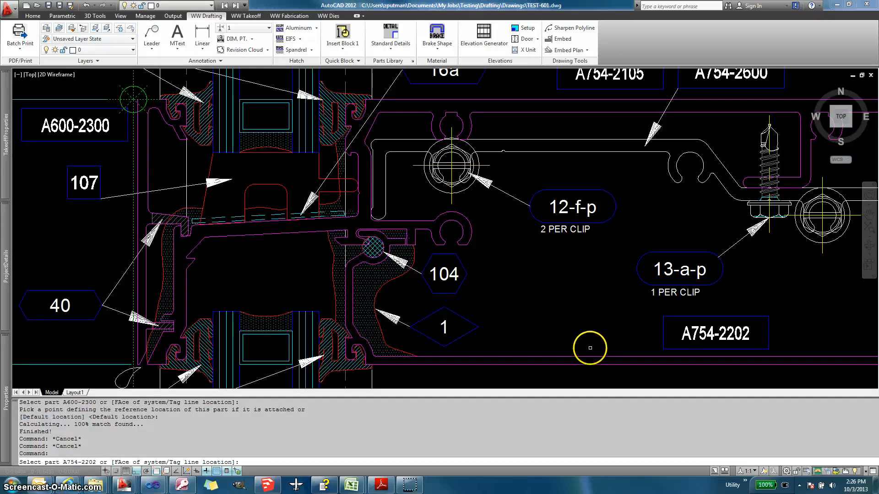
{"action": "left_click", "coordinate": [574, 367]}
{"action": "left_click", "coordinate": [575, 354]}
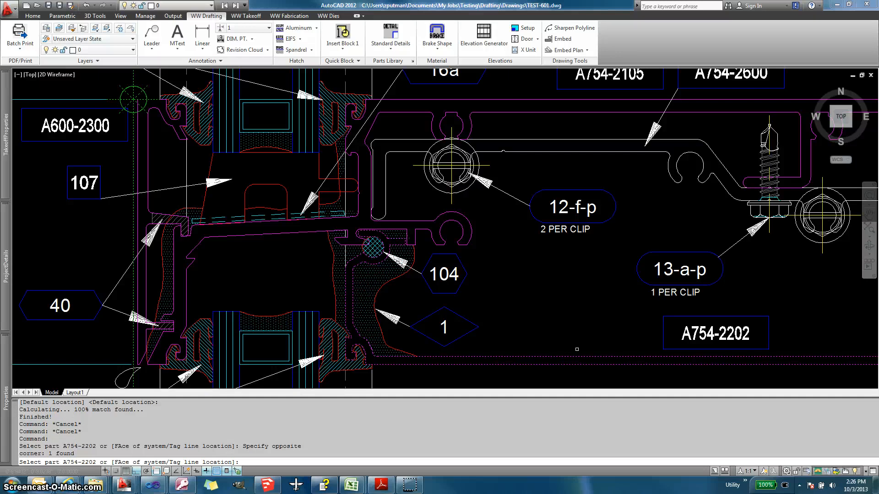
{"action": "key", "text": "Return"}
{"action": "key", "text": "Return"}
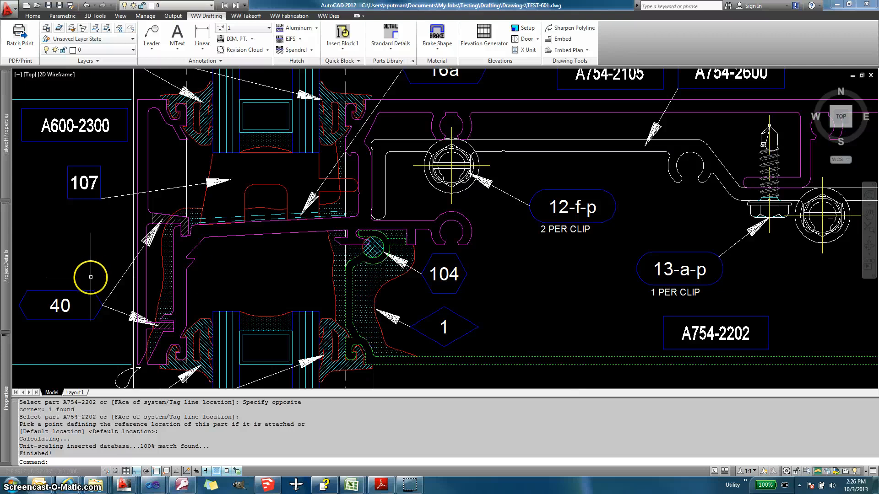
Attach the first A754-2600 part to the clip profile, with its reference point on the top edge of the A754-2105 profile.
{"action": "mouse_move", "coordinate": [6, 279]}
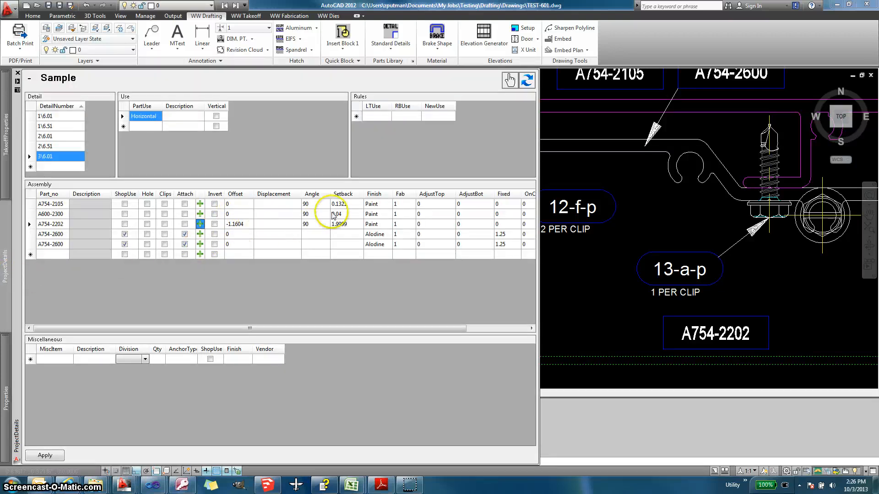
{"action": "left_click", "coordinate": [201, 235]}
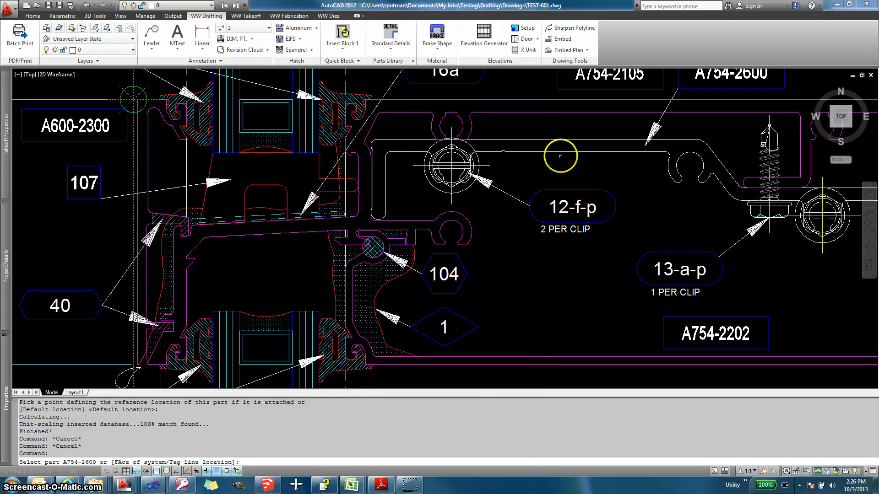
{"action": "left_click", "coordinate": [561, 152]}
{"action": "key", "text": "Return"}
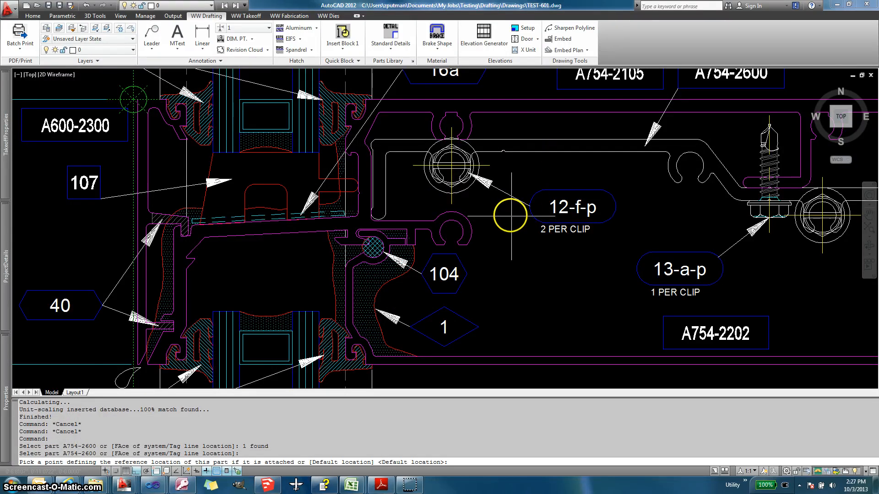
{"action": "middle_click_drag", "start_coordinate": [511, 220], "coordinate": [479, 220]}
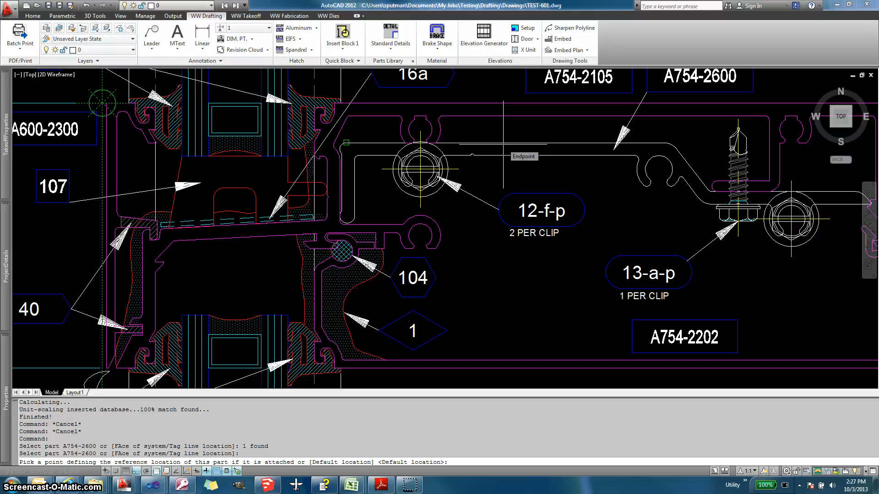
{"action": "left_click", "coordinate": [465, 103]}
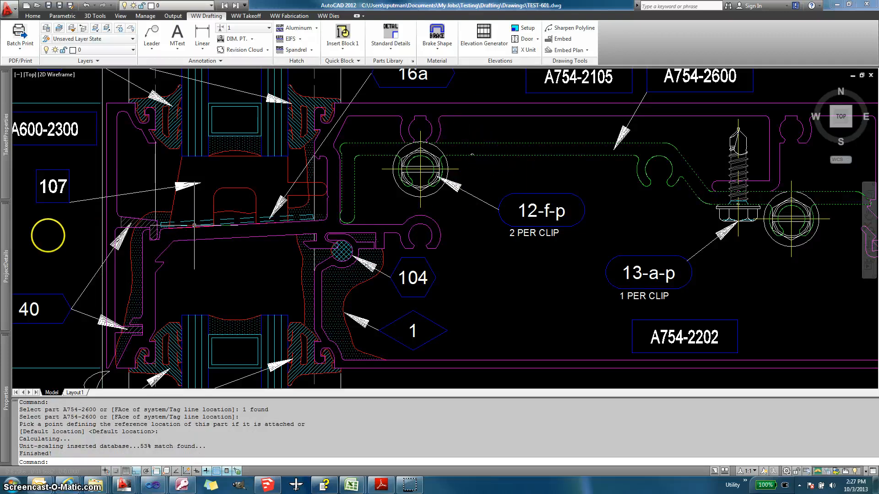
Check the Offset and Displacement of the first A754-2600 part in the project details.
{"action": "mouse_move", "coordinate": [11, 253]}
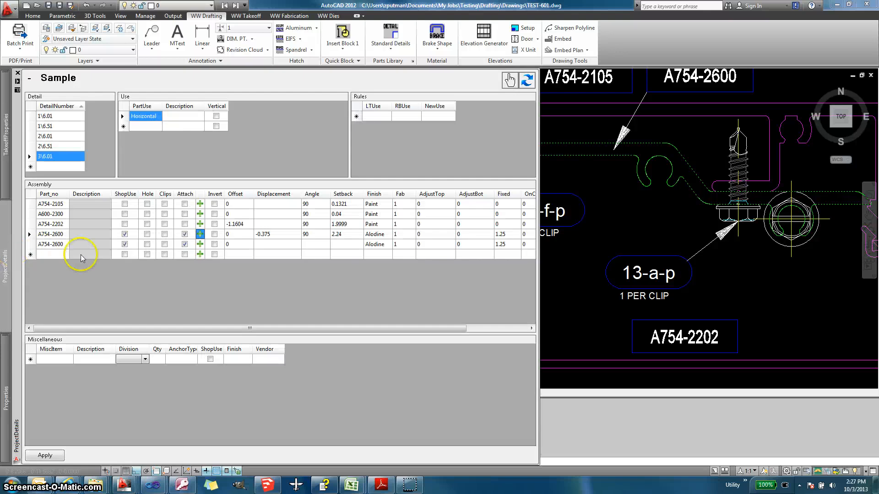
{"action": "left_click", "coordinate": [238, 236]}
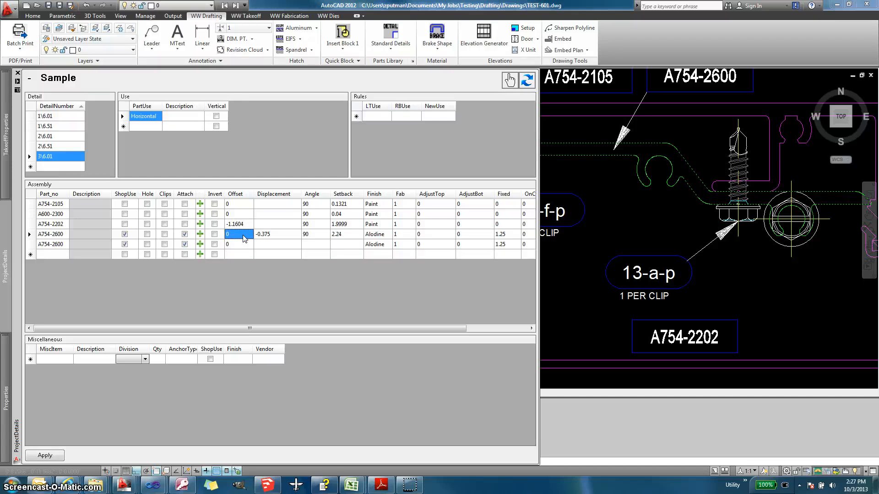
{"action": "left_click", "coordinate": [284, 235]}
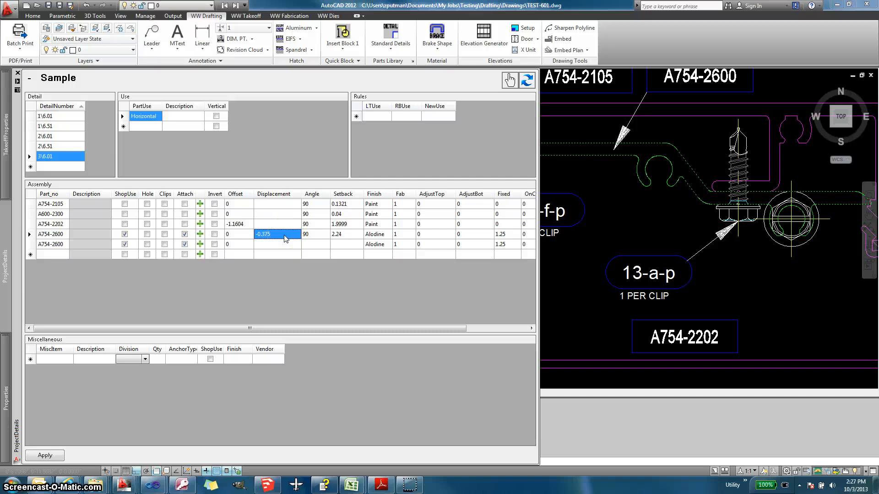
{"action": "left_click", "coordinate": [238, 234]}
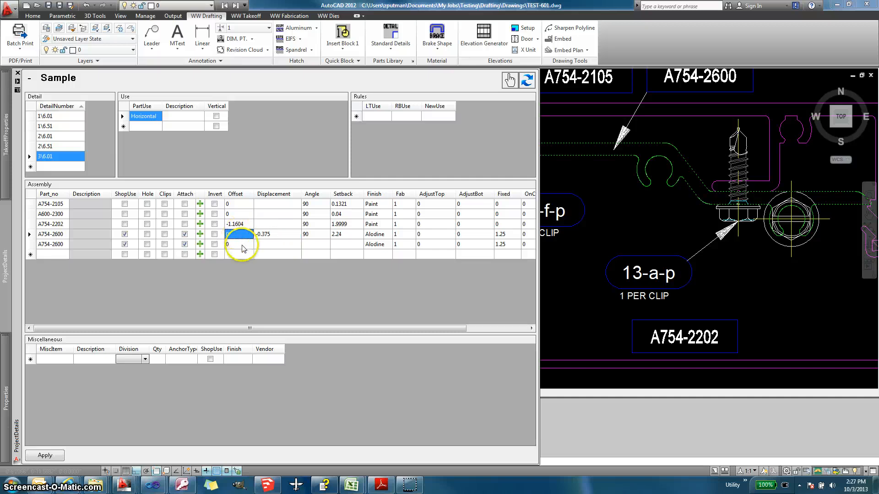
{"action": "left_click", "coordinate": [233, 234]}
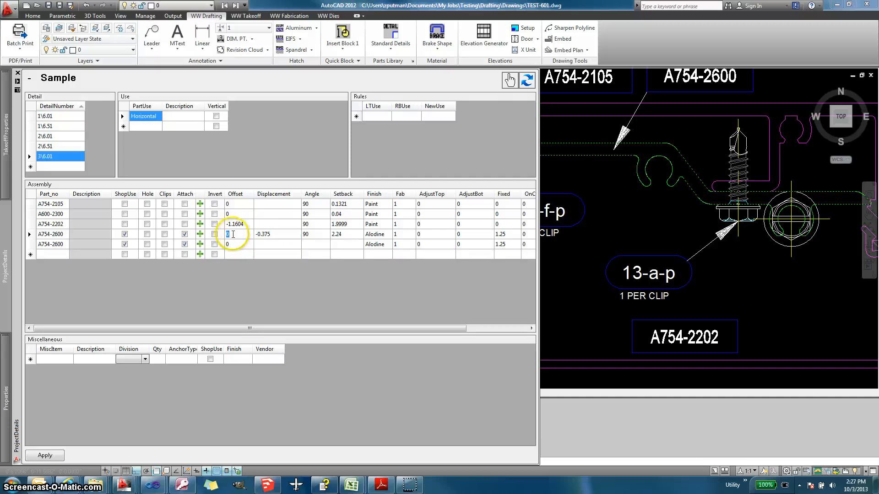
{"action": "left_click", "coordinate": [279, 234]}
{"action": "left_click", "coordinate": [242, 234]}
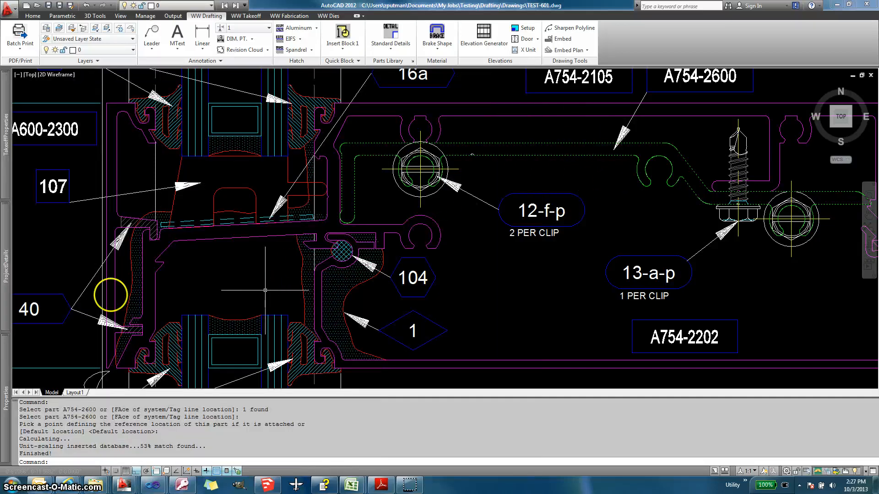
Attach the second A754-2600 part to the clip profile, with its reference point on the top edge of the A754-2105 profile.
{"action": "mouse_move", "coordinate": [11, 261]}
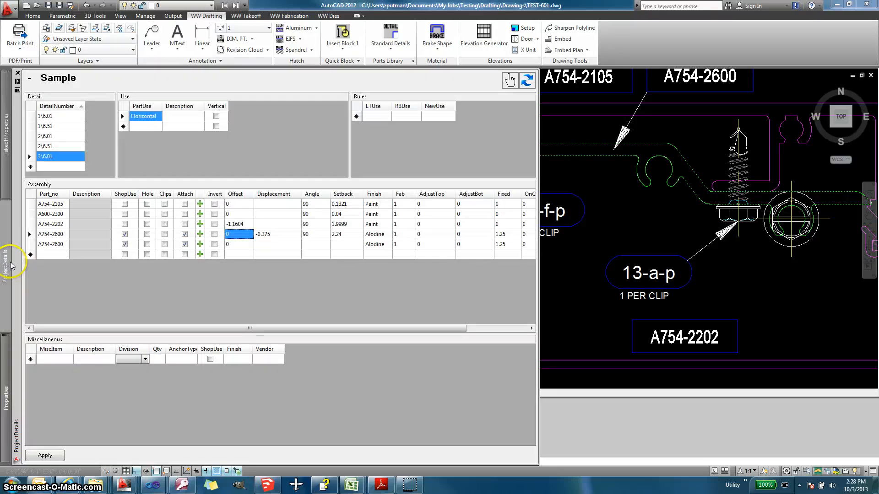
{"action": "left_click", "coordinate": [200, 244]}
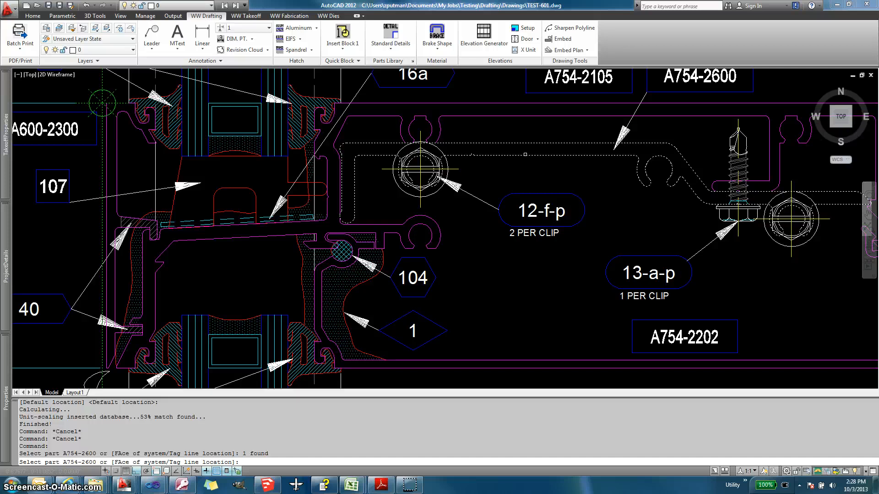
{"action": "key", "text": "Return"}
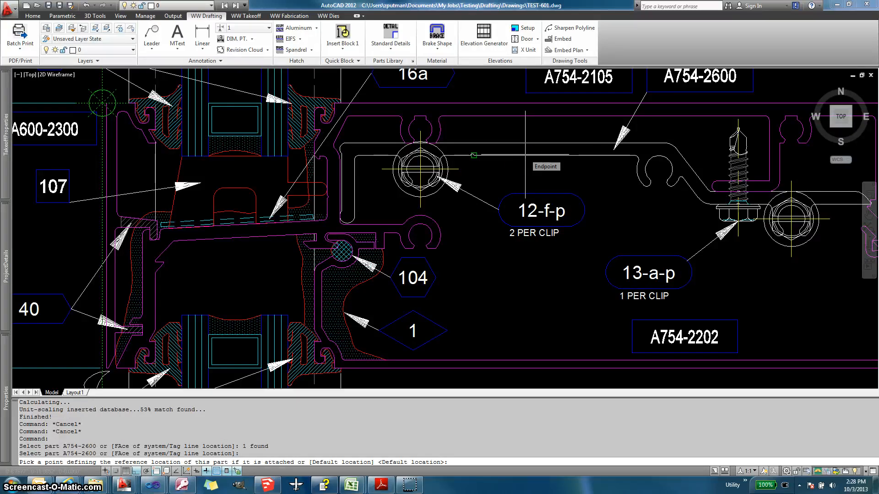
{"action": "left_click", "coordinate": [465, 101]}
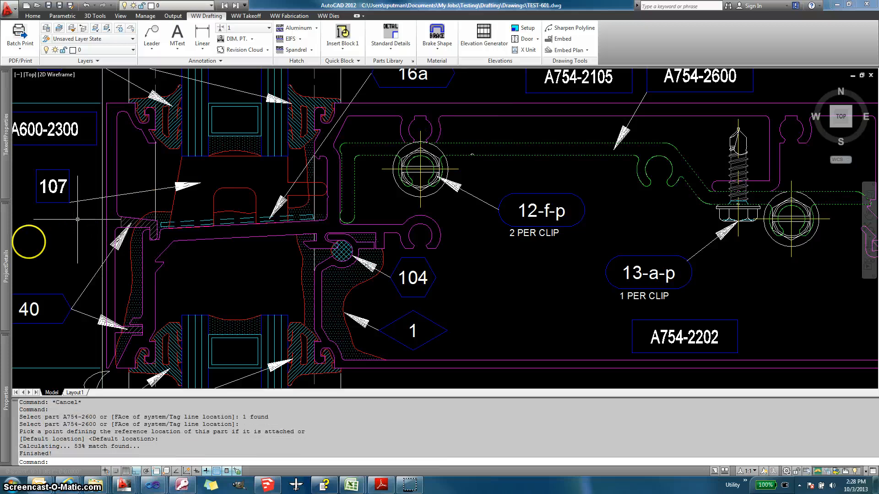
Compare the Fixed values of the two A754-2600 parts in the Horizontal assembly of detail 3\6.01.
{"action": "mouse_move", "coordinate": [8, 252]}
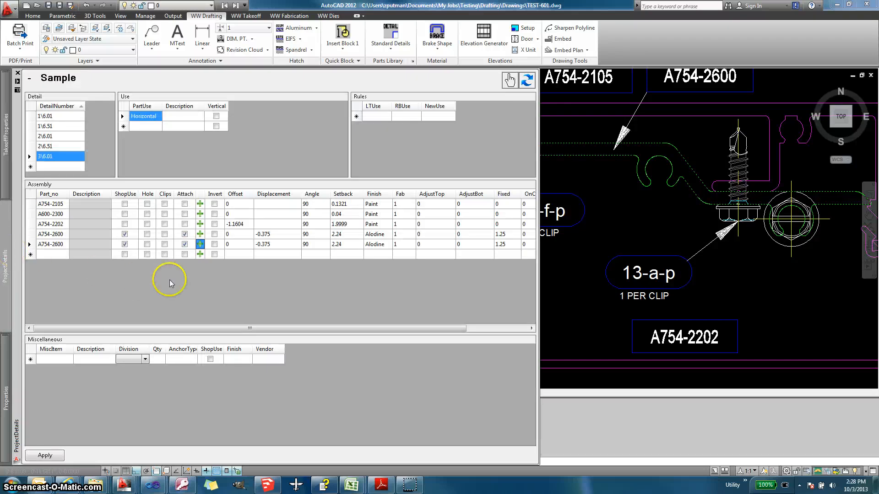
{"action": "left_click", "coordinate": [511, 238]}
{"action": "left_click", "coordinate": [511, 237]}
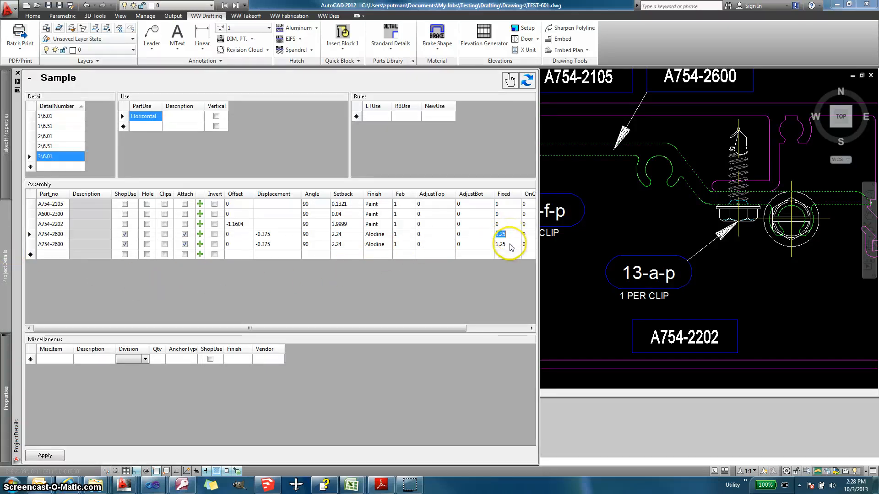
{"action": "left_click", "coordinate": [510, 246]}
{"action": "left_click", "coordinate": [513, 237]}
{"action": "left_click", "coordinate": [513, 247]}
{"action": "left_click", "coordinate": [512, 237]}
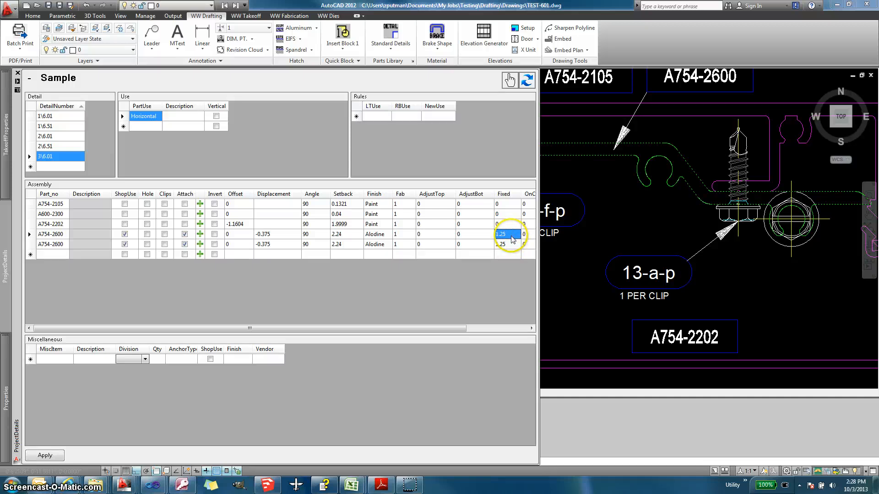
{"action": "left_click", "coordinate": [513, 247]}
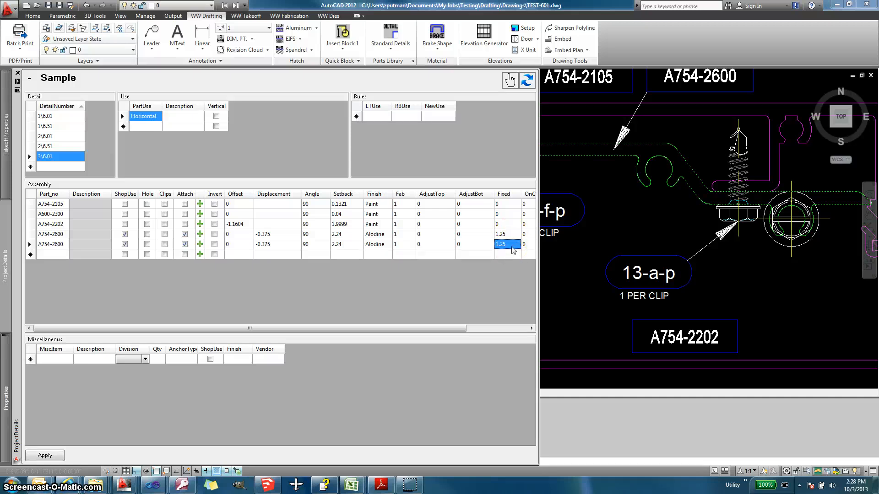
{"action": "left_click", "coordinate": [513, 237]}
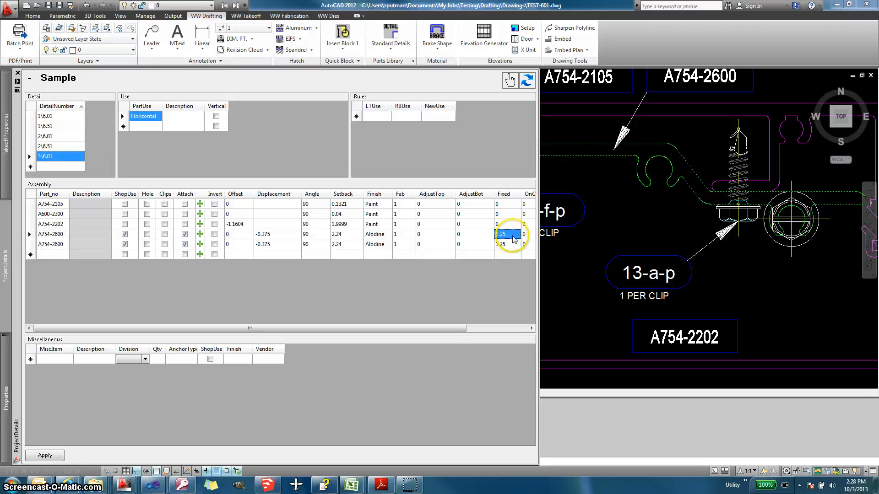
{"action": "left_click", "coordinate": [512, 248]}
{"action": "left_click", "coordinate": [513, 237]}
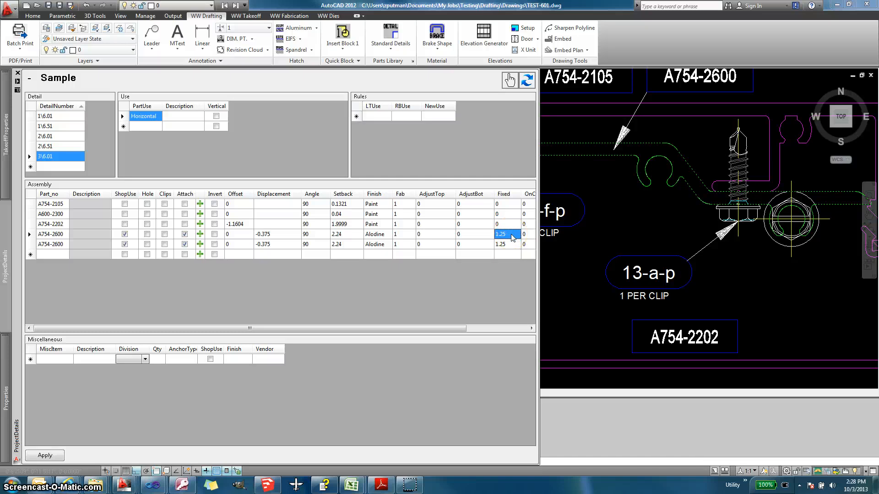
Set the Fab value of the first A754-2600 part to 1(L) and of the second to 1(R).
{"action": "left_click", "coordinate": [432, 238]}
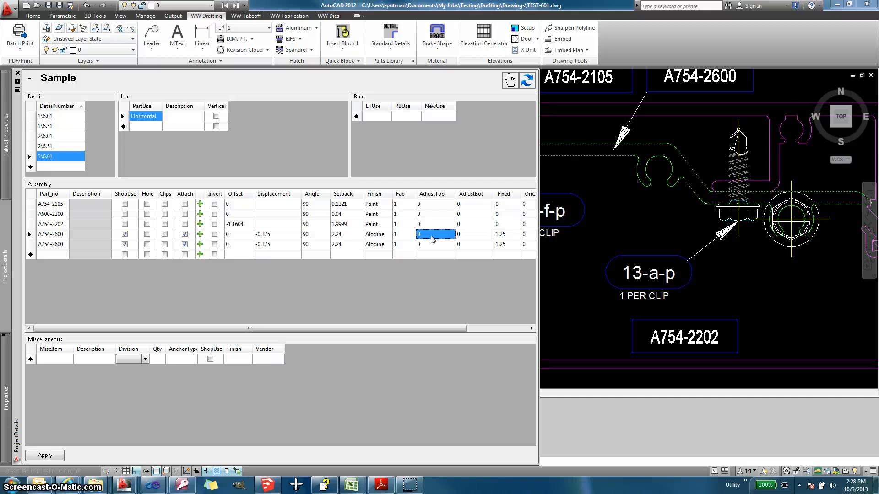
{"action": "left_click", "coordinate": [404, 236]}
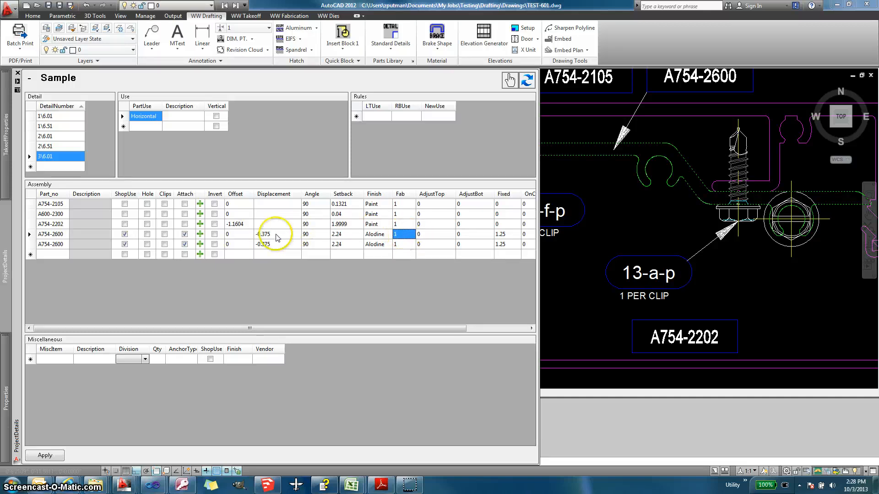
{"action": "left_click", "coordinate": [407, 236]}
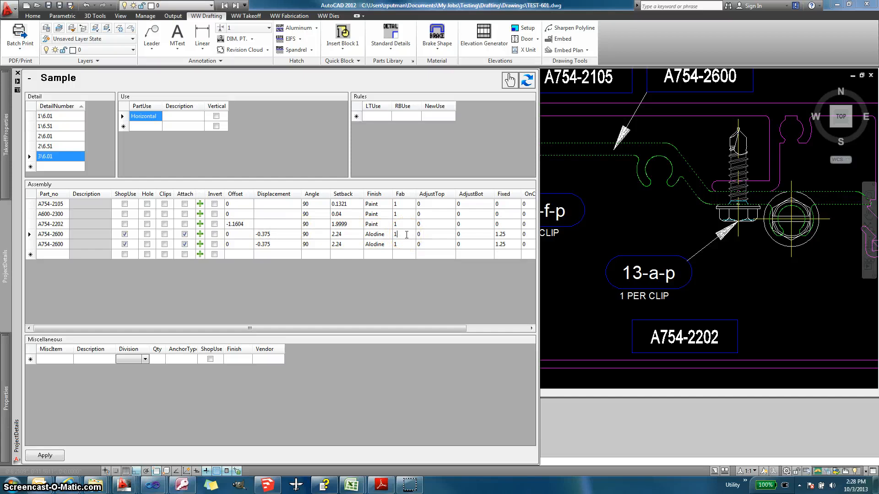
{"action": "left_click", "coordinate": [405, 236]}
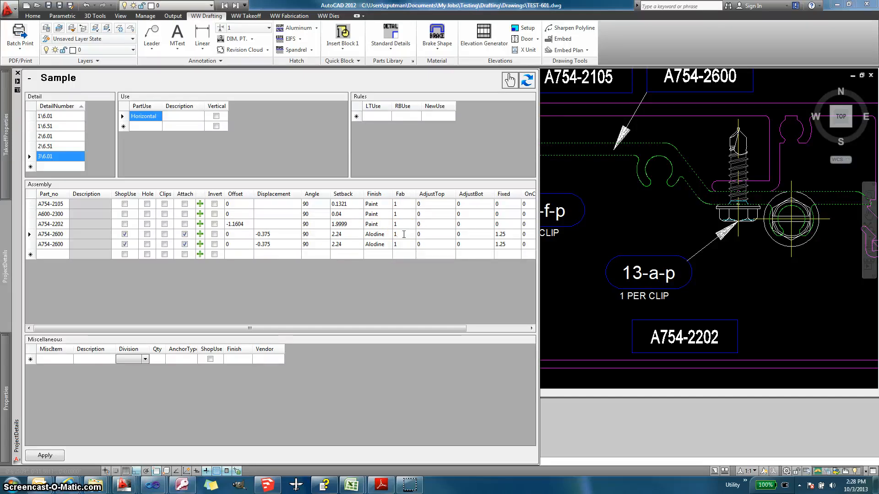
{"action": "type", "text": "0"}
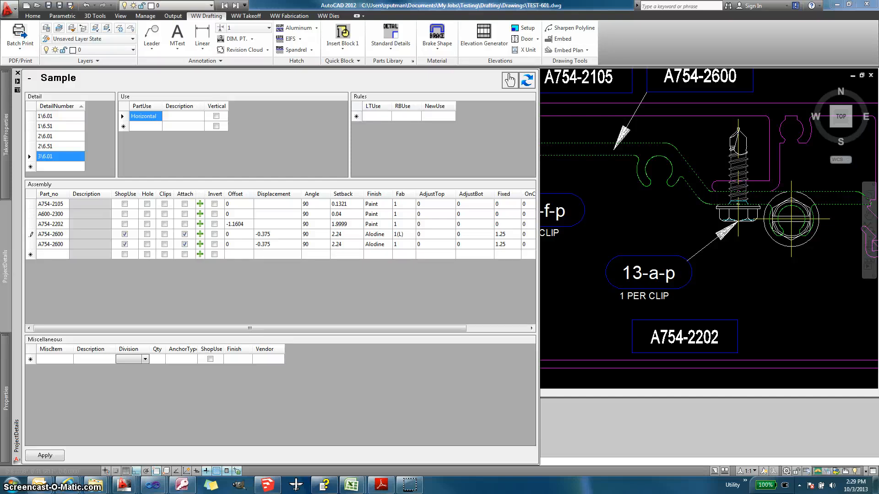
{"action": "left_click", "coordinate": [407, 244]}
{"action": "left_click", "coordinate": [408, 244]}
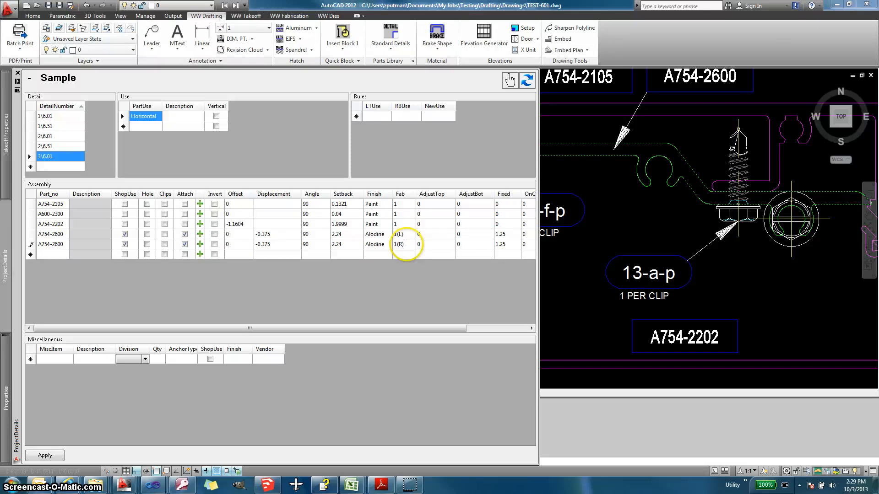
Review the Fab and Fixed entries of both A754-2600 parts and apply the changes to detail 3\6.01.
{"action": "left_click", "coordinate": [414, 235]}
{"action": "left_click", "coordinate": [413, 245]}
{"action": "left_click", "coordinate": [413, 234]}
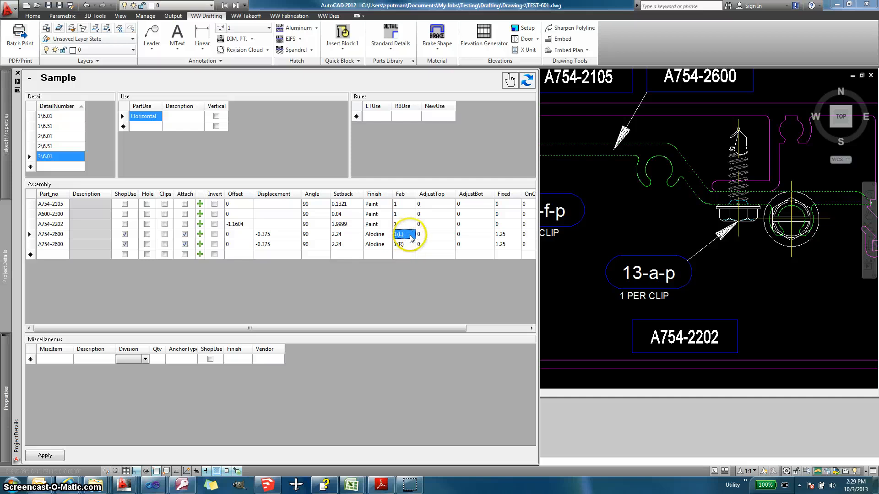
{"action": "left_click", "coordinate": [413, 244]}
{"action": "left_click", "coordinate": [410, 235]}
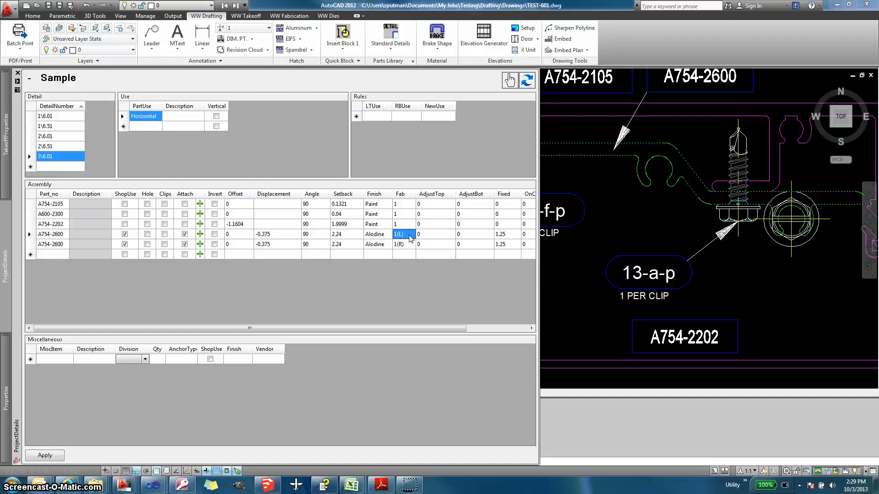
{"action": "left_click", "coordinate": [408, 243]}
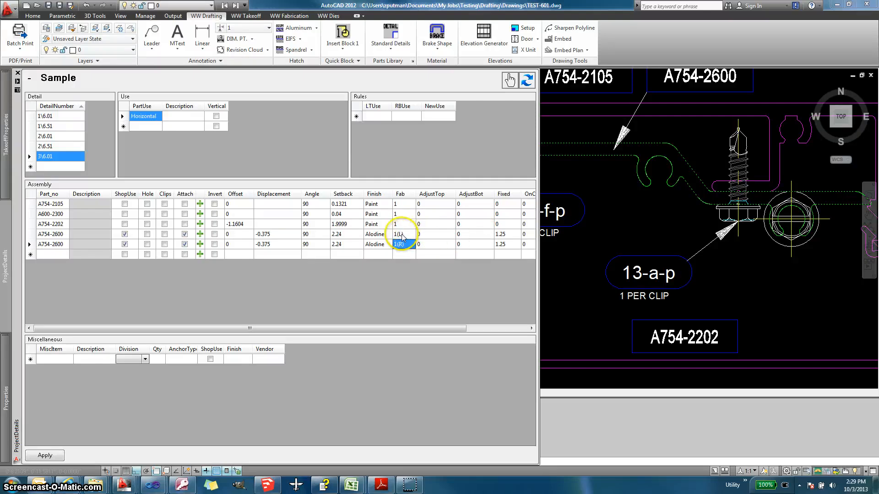
{"action": "left_click", "coordinate": [509, 234]}
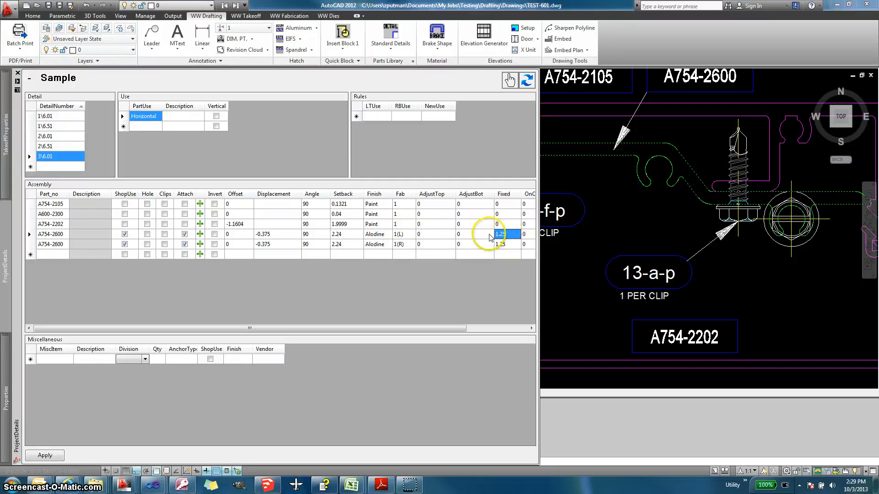
{"action": "left_click", "coordinate": [52, 236]}
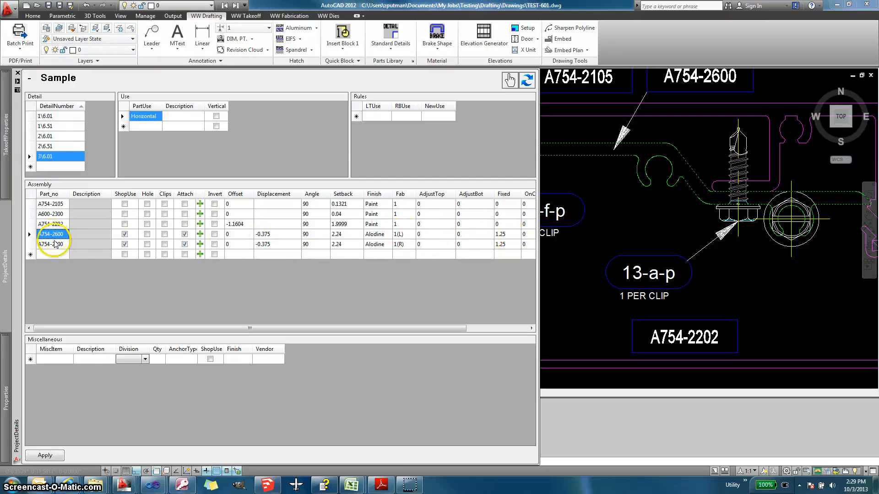
{"action": "left_click", "coordinate": [64, 453]}
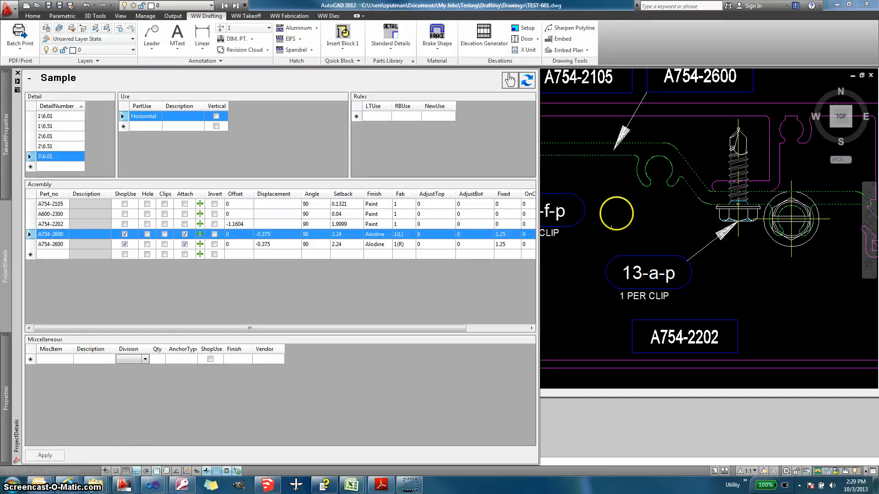
{"action": "left_click", "coordinate": [616, 214]}
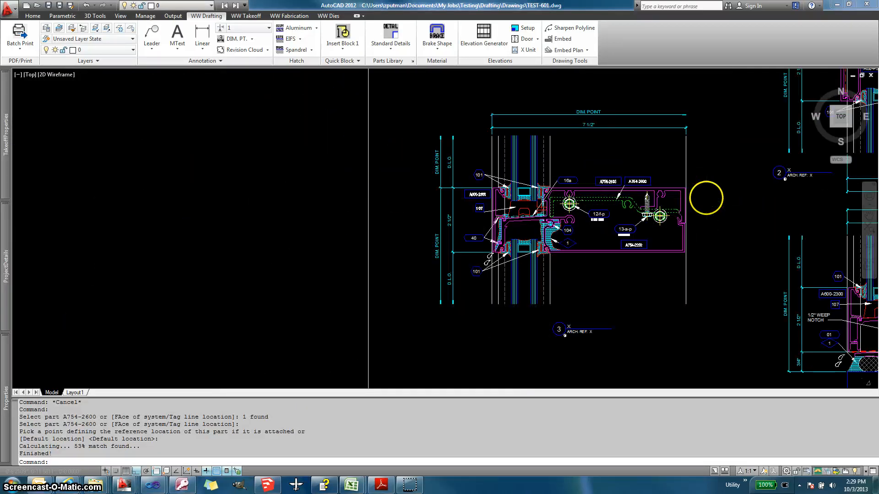
Open drawing TEST-651 with the QV command using the partial file name 651, and switch to model space with TM.
{"action": "mouse_move", "coordinate": [706, 198]}
{"action": "middle_mouse_down"}
{"action": "mouse_move", "coordinate": [561, 210]}
{"action": "mouse_move", "coordinate": [430, 203]}
{"action": "middle_mouse_up"}
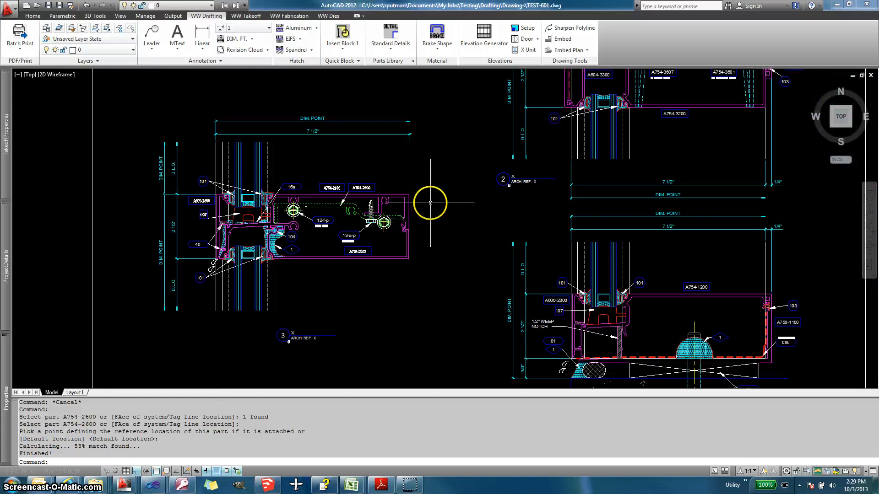
{"action": "type", "text": "v"}
{"action": "key", "text": "Return"}
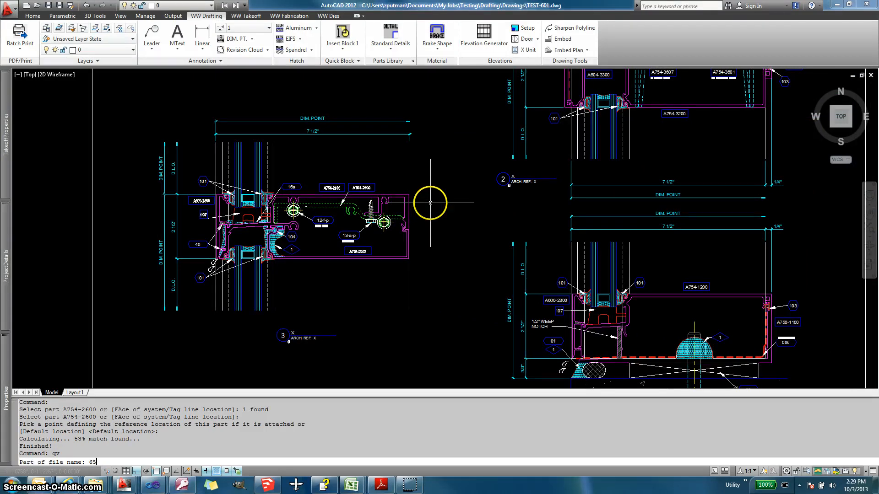
{"action": "type", "text": "651"}
{"action": "key", "text": "Return"}
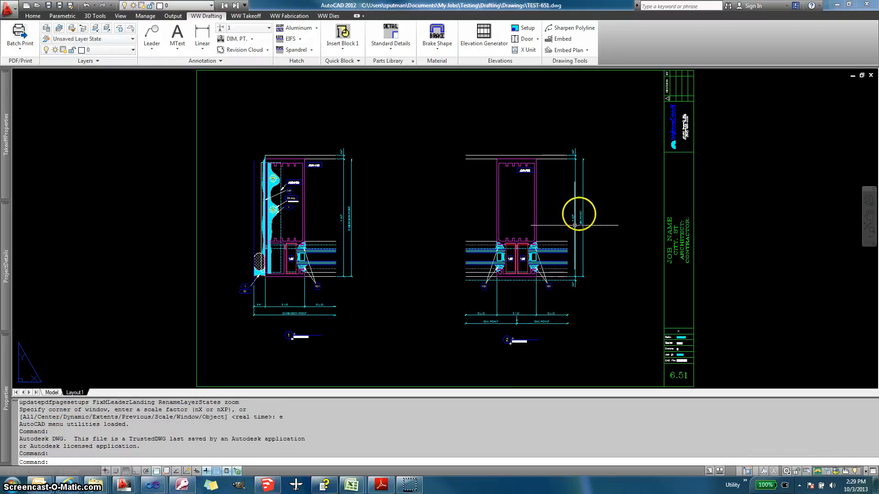
{"action": "type", "text": "tm"}
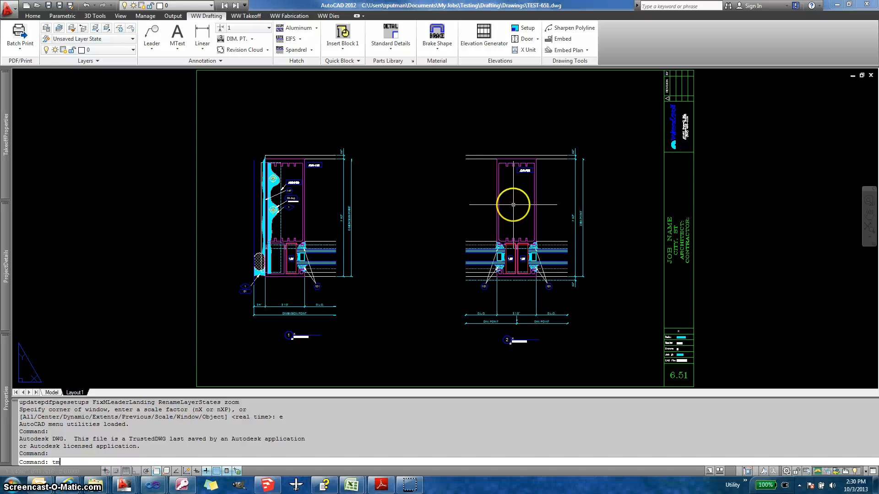
{"action": "key", "text": "Return"}
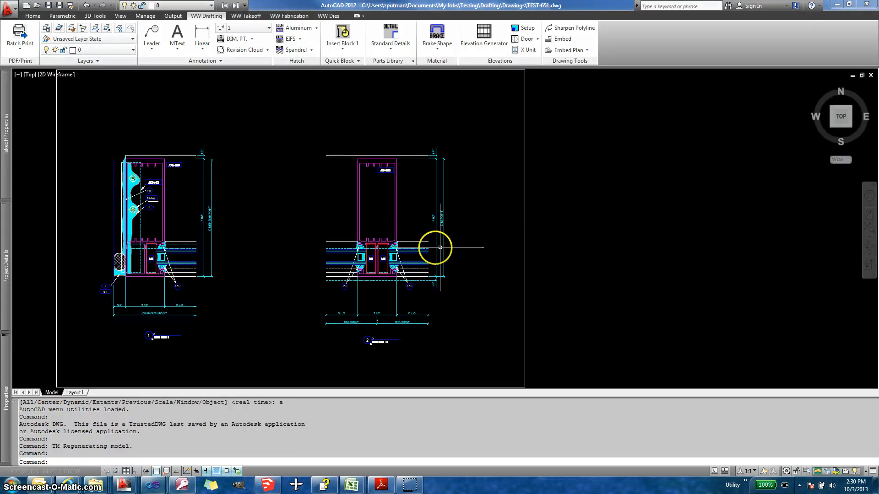
{"action": "scroll", "coordinate": [403, 245], "scroll_direction": "up", "scroll_amount": 3}
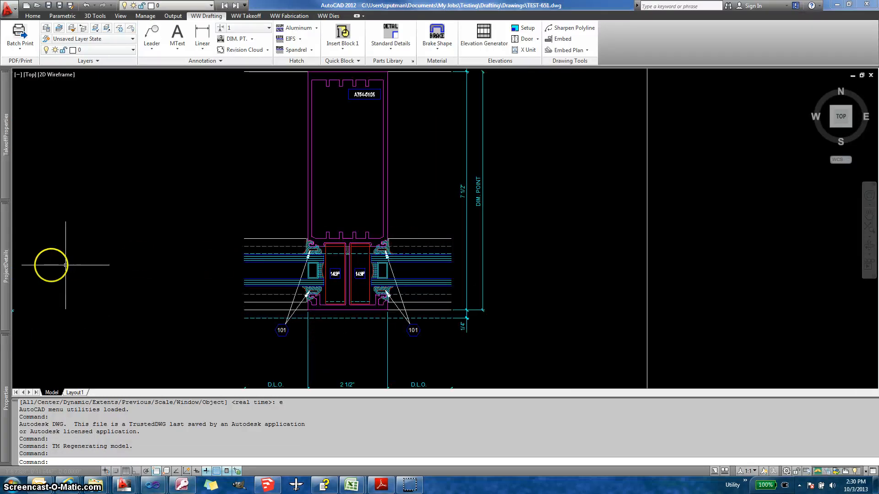
View the assemblies of details 2\6.51 and 3\6.01 in the project details.
{"action": "mouse_move", "coordinate": [7, 265]}
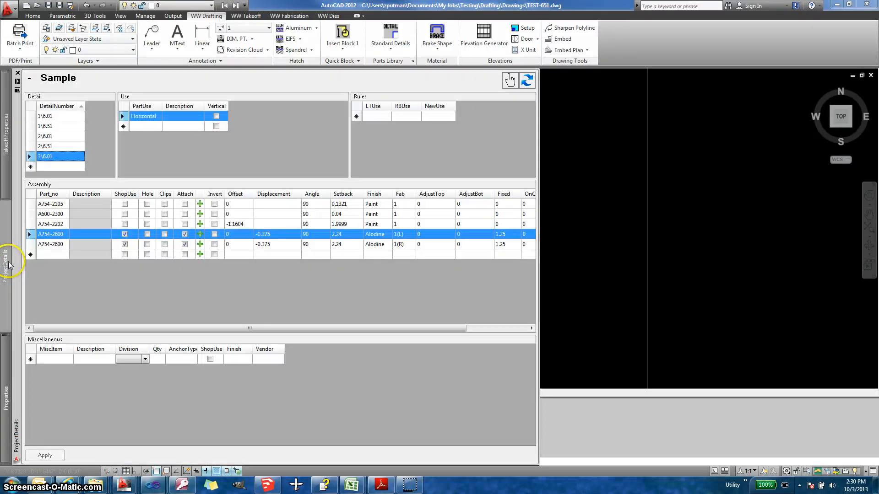
{"action": "left_click", "coordinate": [60, 148]}
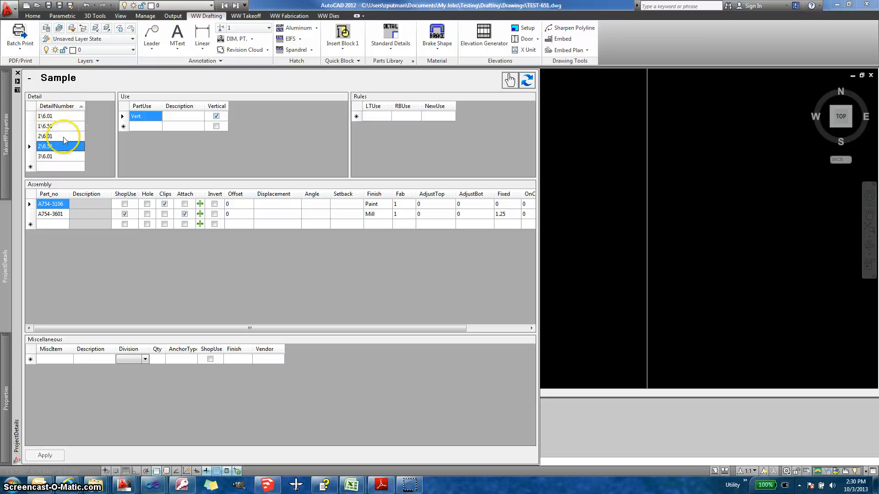
{"action": "left_click", "coordinate": [62, 156]}
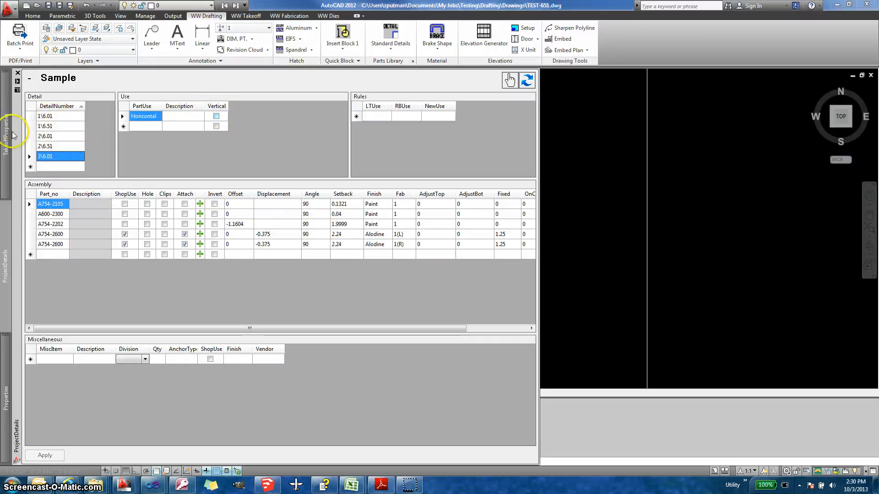
Select detail 2\6.51 and review its Vert use, the Vertical setting and the parts A754-5106 and A754-3601.
{"action": "left_click", "coordinate": [64, 146]}
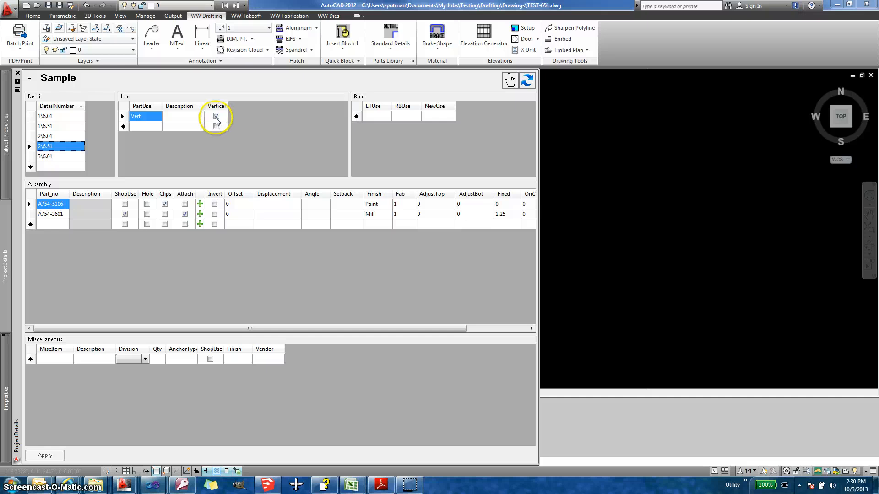
{"action": "left_click", "coordinate": [123, 116]}
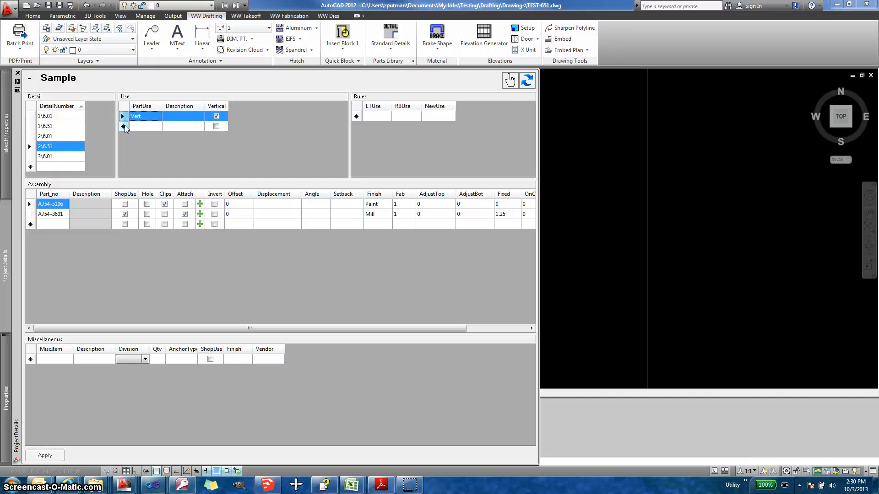
{"action": "left_click", "coordinate": [216, 117]}
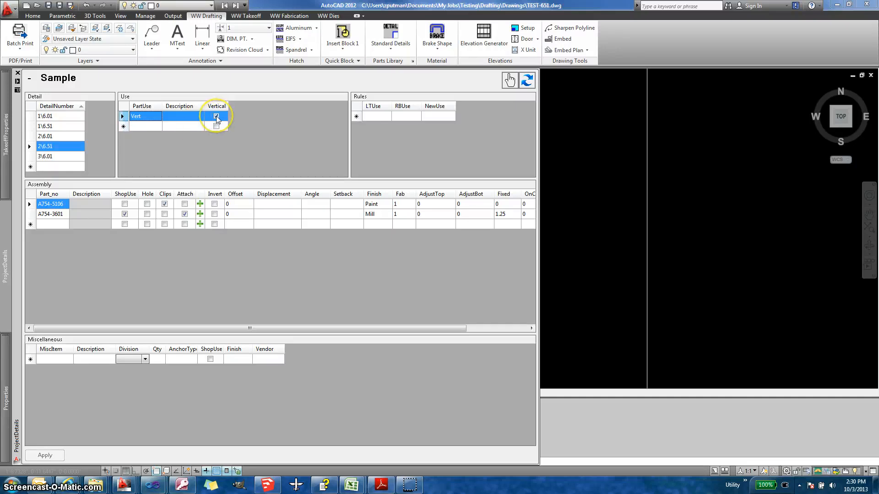
{"action": "left_click", "coordinate": [55, 213]}
{"action": "left_click", "coordinate": [55, 205]}
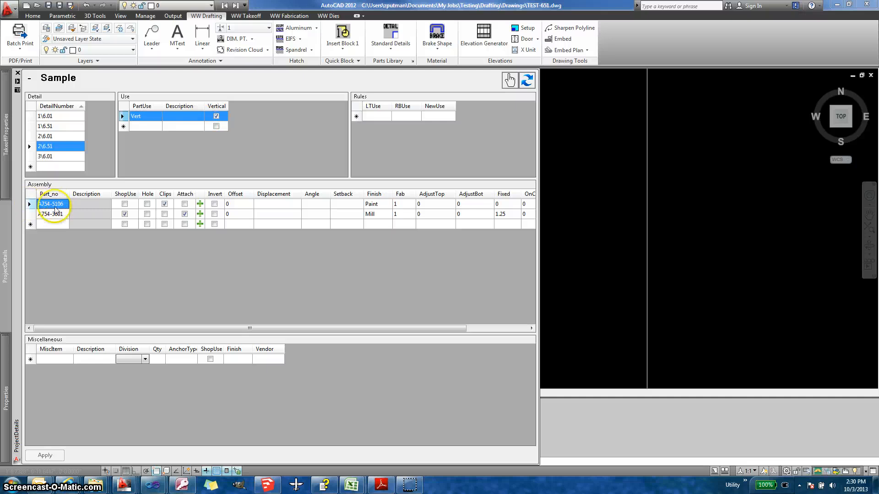
{"action": "left_click", "coordinate": [63, 218]}
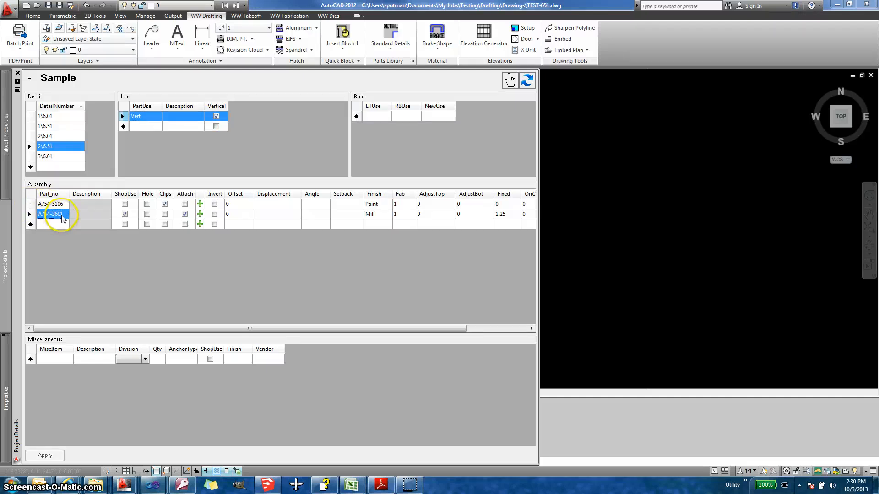
{"action": "left_click", "coordinate": [51, 204]}
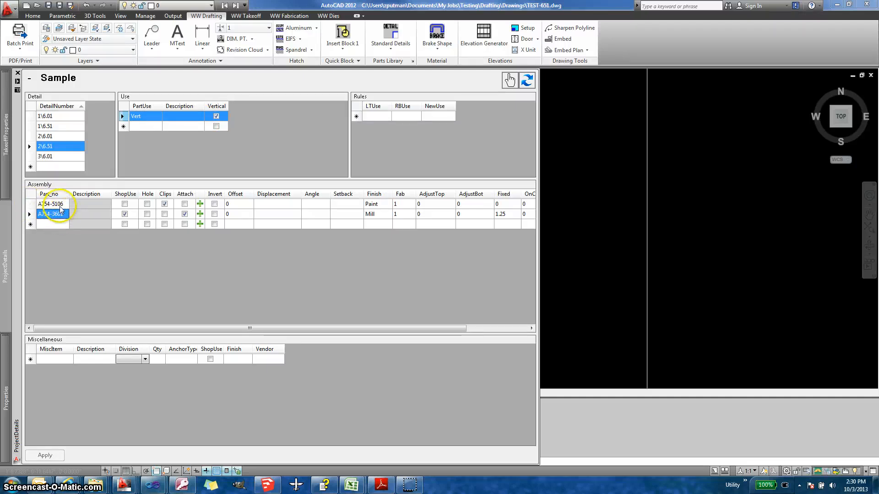
Start locating part A754-5106 in the drawing, defining a horizontal face-of-system line along the mullion's outer face and the interior side above it.
{"action": "left_click", "coordinate": [200, 204]}
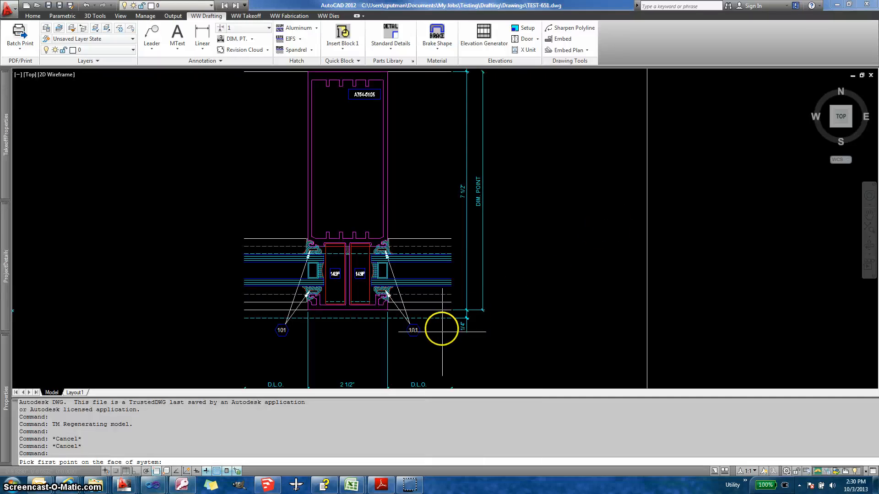
{"action": "scroll", "coordinate": [439, 324], "scroll_direction": "up", "scroll_amount": 5}
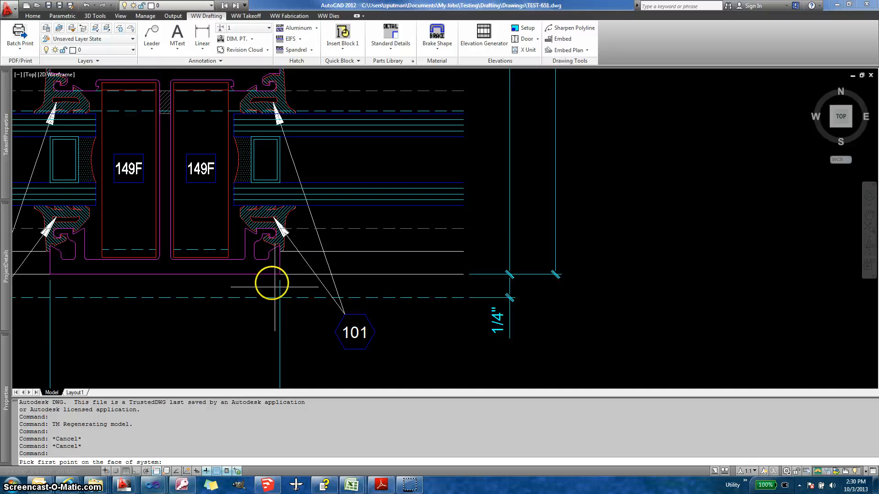
{"action": "left_click", "coordinate": [269, 273]}
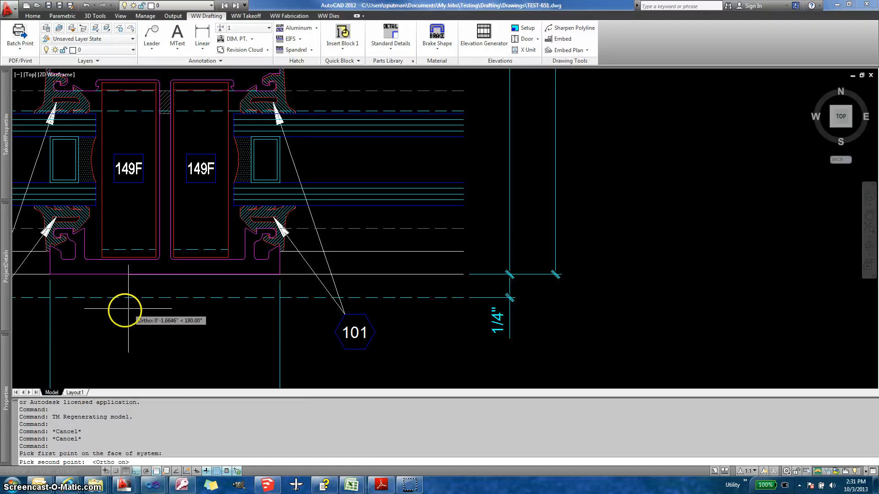
{"action": "key", "text": "F8"}
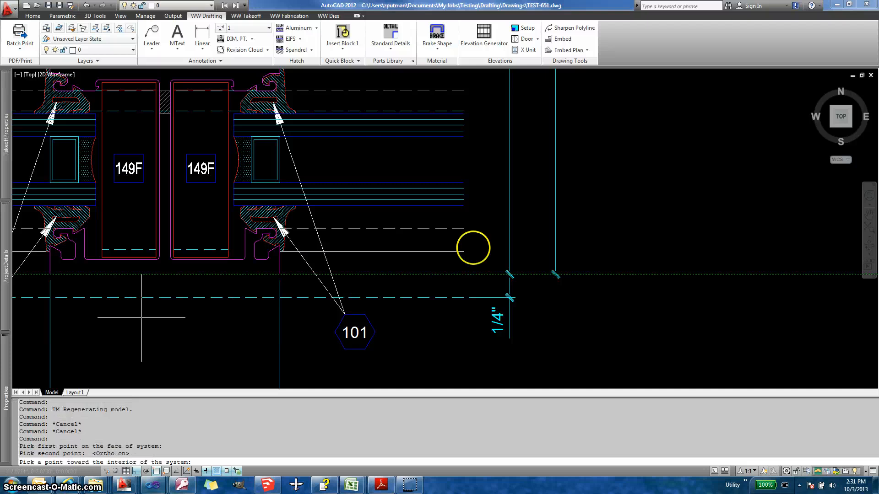
{"action": "left_click", "coordinate": [555, 273]}
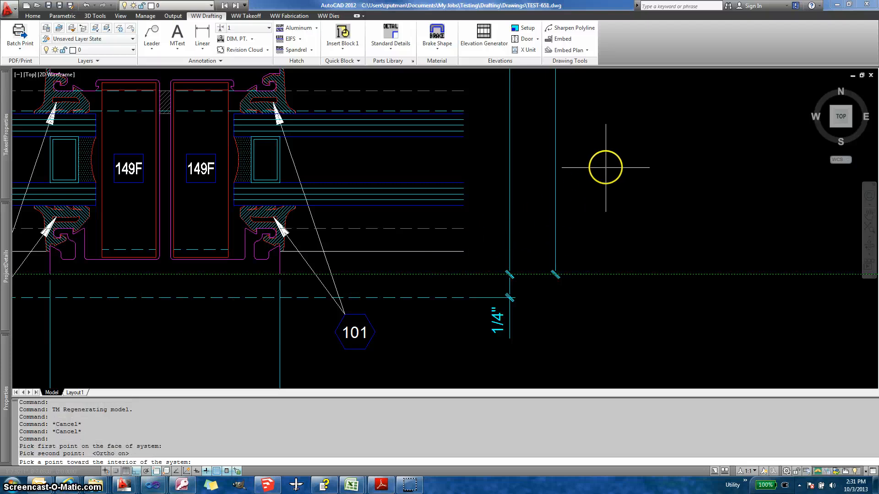
{"action": "left_click", "coordinate": [600, 155]}
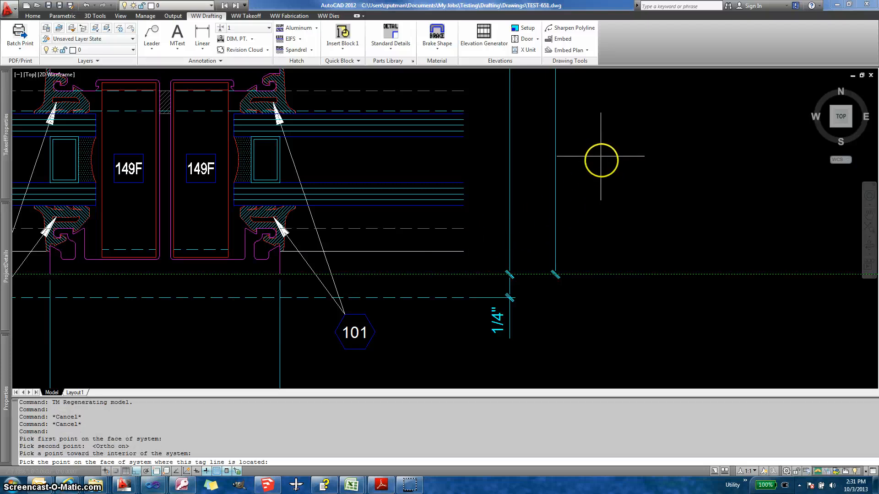
Place the tag line location on the face of system at the mullion's lower-right corner endpoint.
{"action": "scroll", "coordinate": [600, 161], "scroll_direction": "down", "scroll_amount": 1}
{"action": "middle_click_drag", "start_coordinate": [553, 154], "coordinate": [609, 198]}
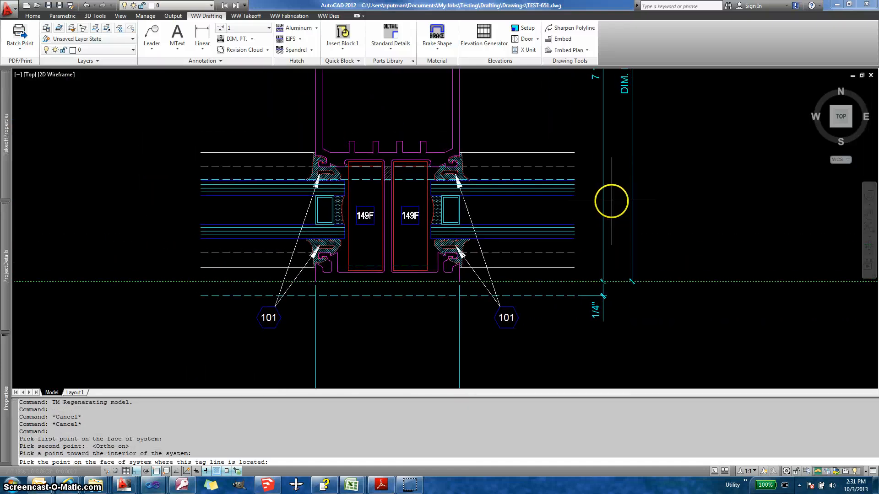
{"action": "scroll", "coordinate": [609, 198], "scroll_direction": "down", "scroll_amount": 2}
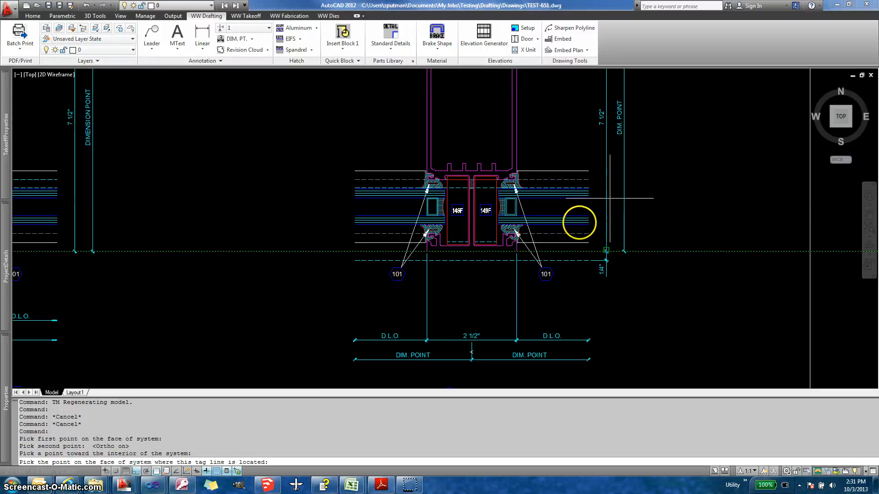
{"action": "scroll", "coordinate": [525, 240], "scroll_direction": "up", "scroll_amount": 2}
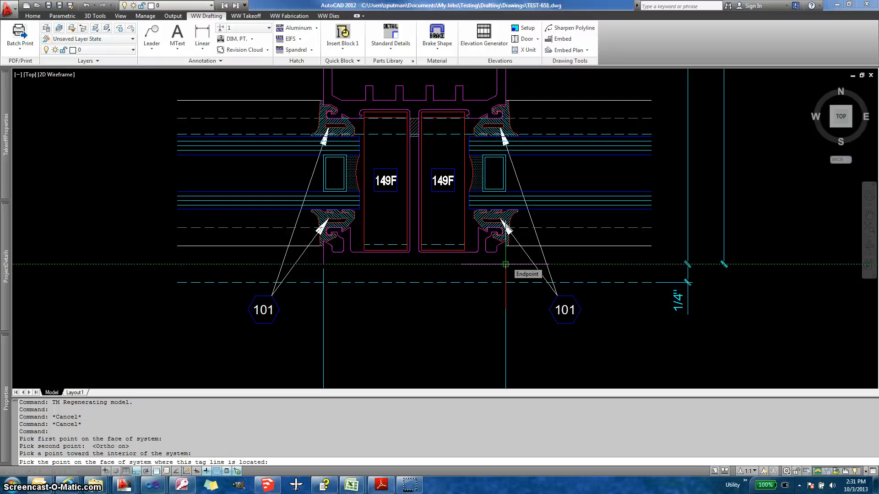
{"action": "left_click", "coordinate": [505, 264]}
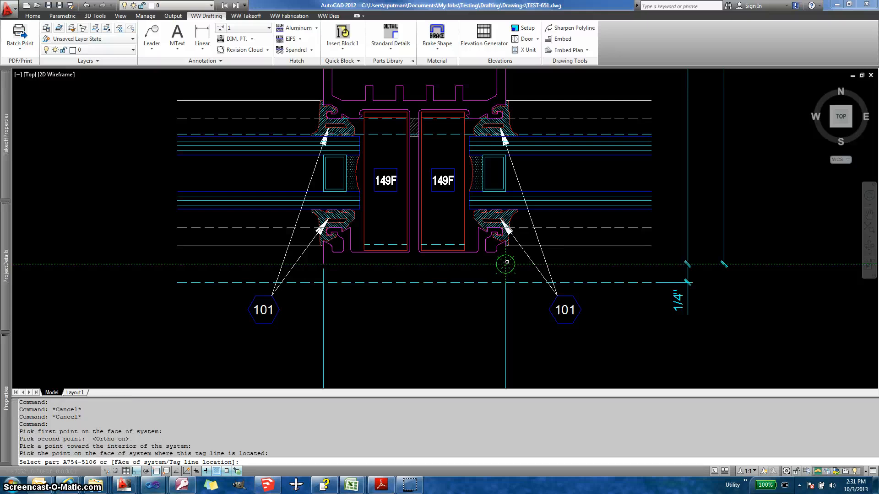
Select the mullion profile as part A754-5106 and accept the default reference location.
{"action": "scroll", "coordinate": [506, 263], "scroll_direction": "down", "scroll_amount": 2}
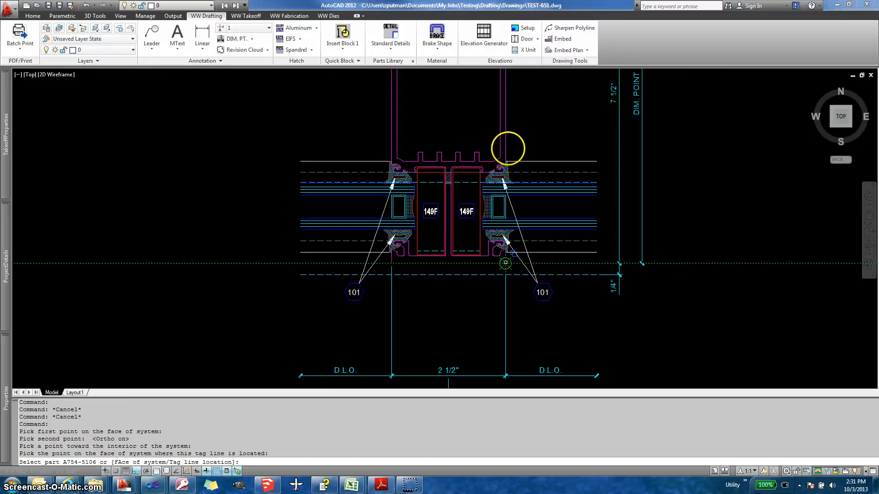
{"action": "left_click", "coordinate": [515, 122]}
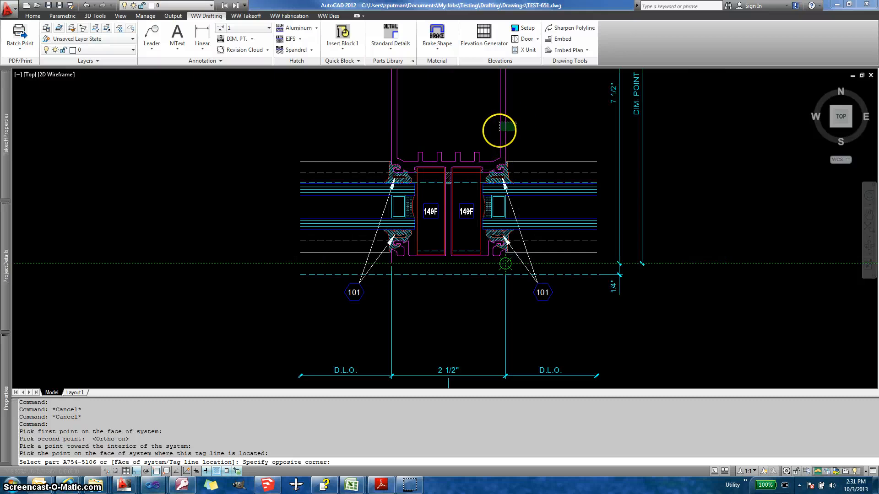
{"action": "left_click", "coordinate": [495, 130]}
{"action": "scroll", "coordinate": [488, 138], "scroll_direction": "down", "scroll_amount": 2}
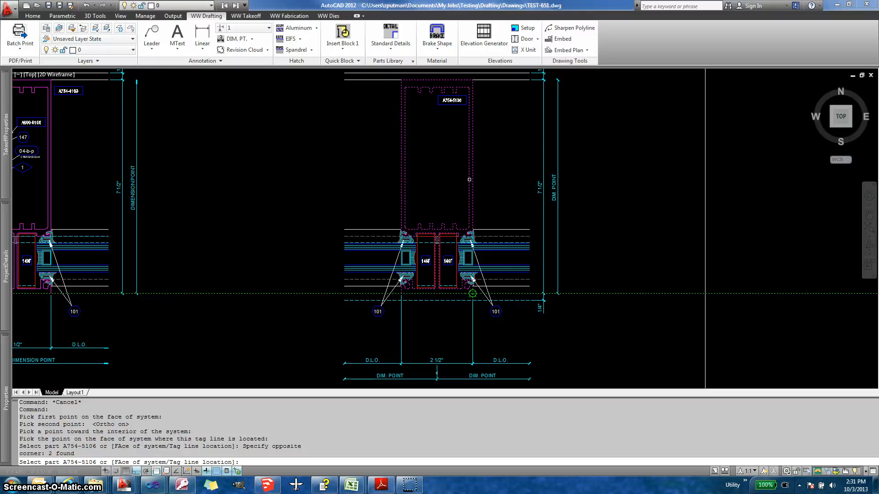
{"action": "left_click", "coordinate": [469, 179]}
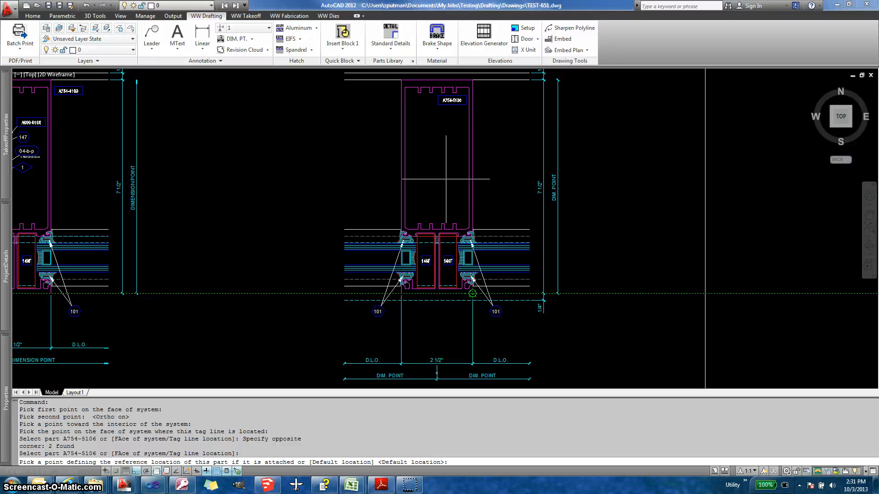
{"action": "key", "text": "Return"}
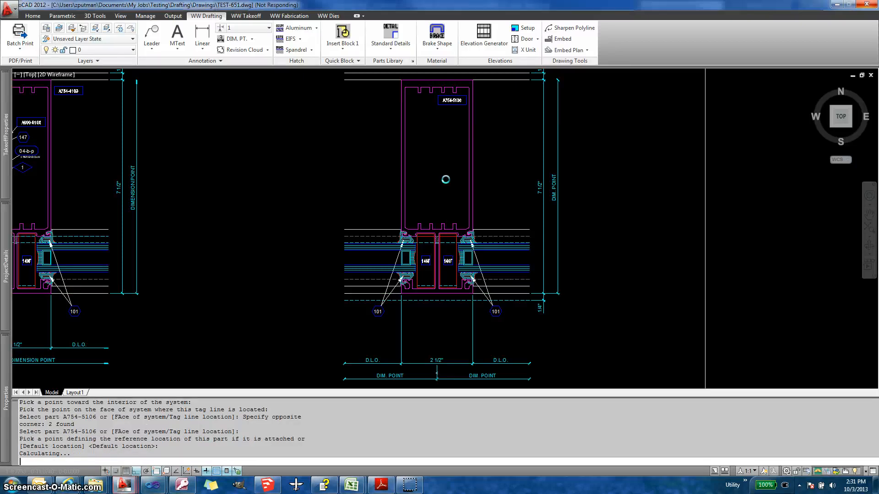
{"action": "left_click", "coordinate": [441, 178]}
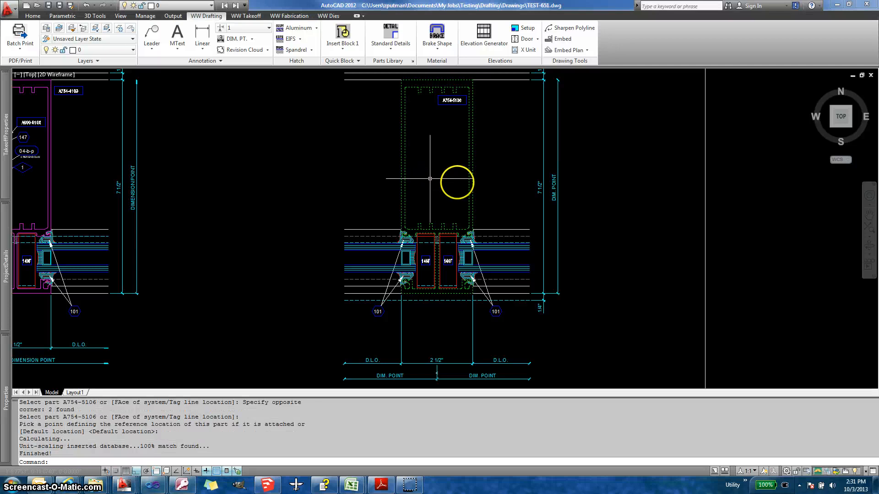
{"action": "scroll", "coordinate": [414, 220], "scroll_direction": "up", "scroll_amount": 2}
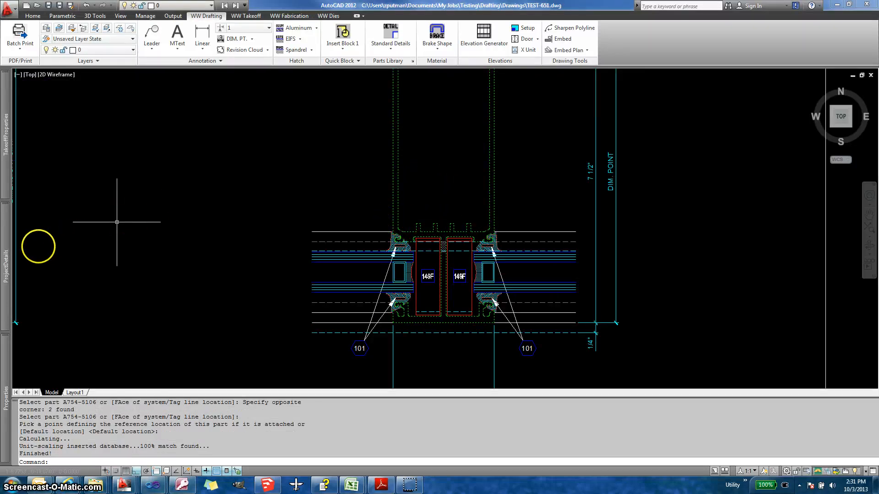
Select part A754-3601 in the assembly and open drawing TEST-601 with QV to view the part in the 2\6.01 detail.
{"action": "mouse_move", "coordinate": [5, 264]}
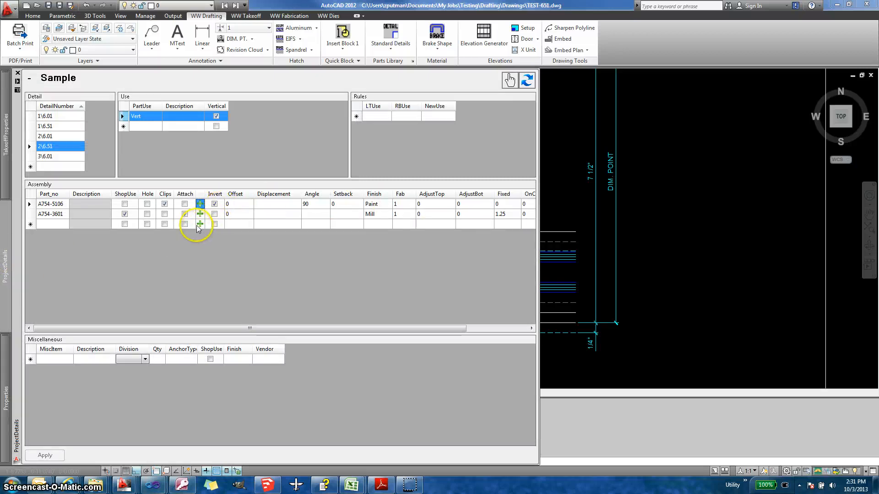
{"action": "left_click", "coordinate": [184, 214]}
{"action": "left_click", "coordinate": [61, 216]}
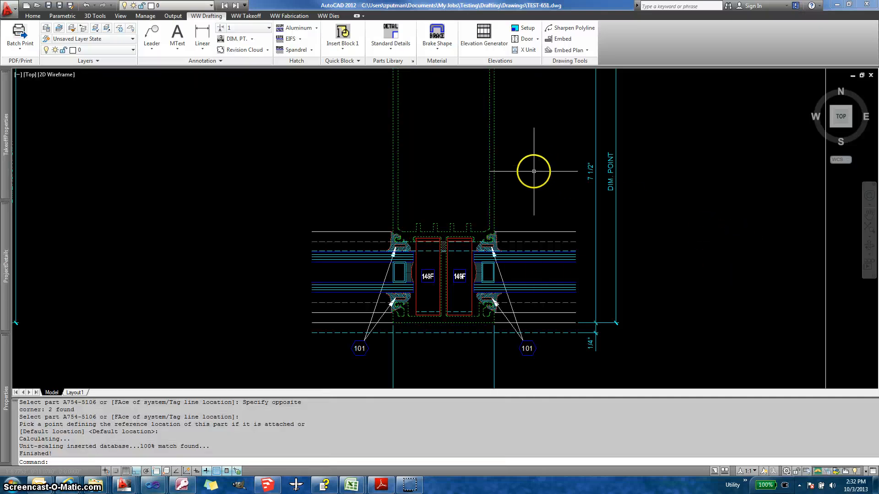
{"action": "type", "text": "qv"}
{"action": "key", "text": "Return"}
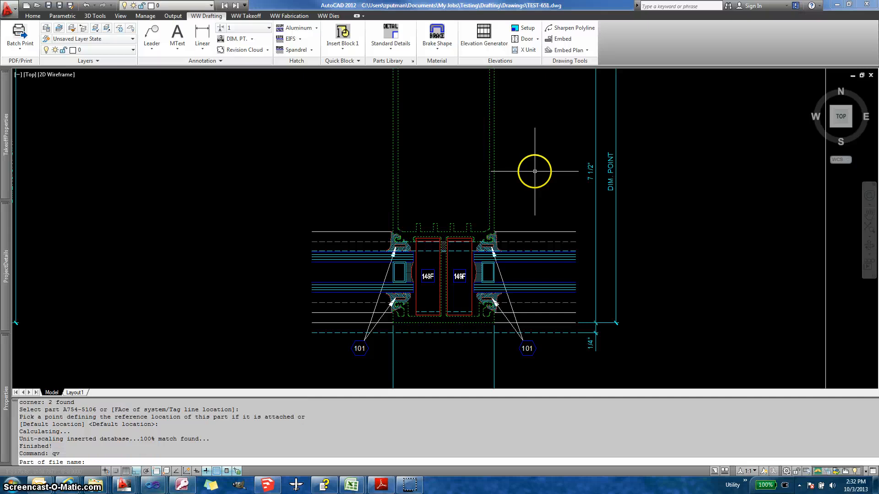
{"action": "key", "text": "Return"}
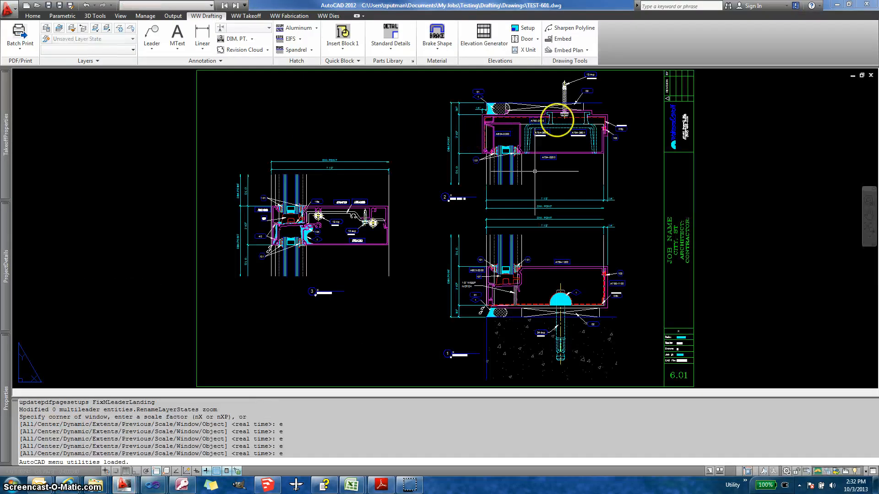
{"action": "scroll", "coordinate": [571, 114], "scroll_direction": "up", "scroll_amount": 6}
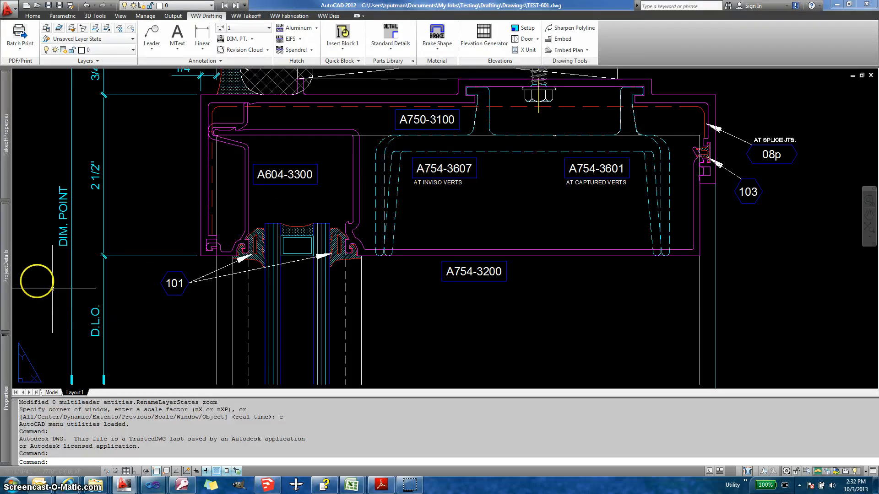
Set the Fab value of part A754-3601 in detail 2\6.51 to 1(T).
{"action": "mouse_move", "coordinate": [8, 272]}
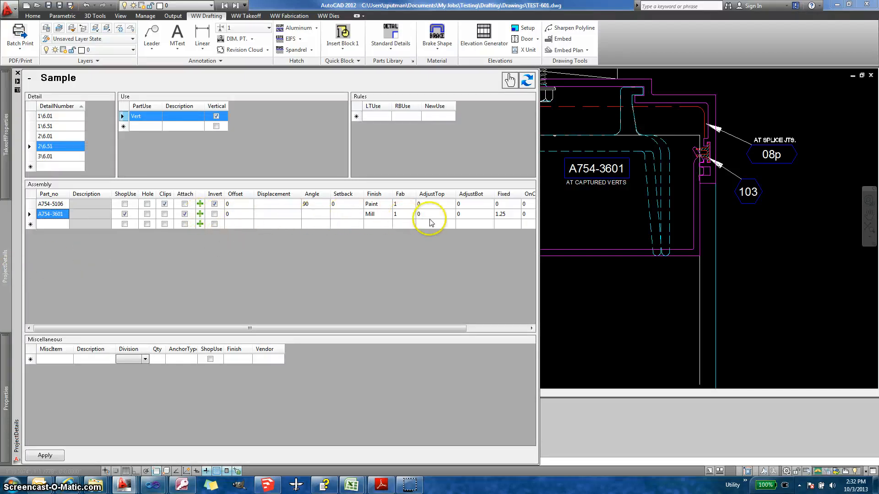
{"action": "left_click", "coordinate": [510, 216]}
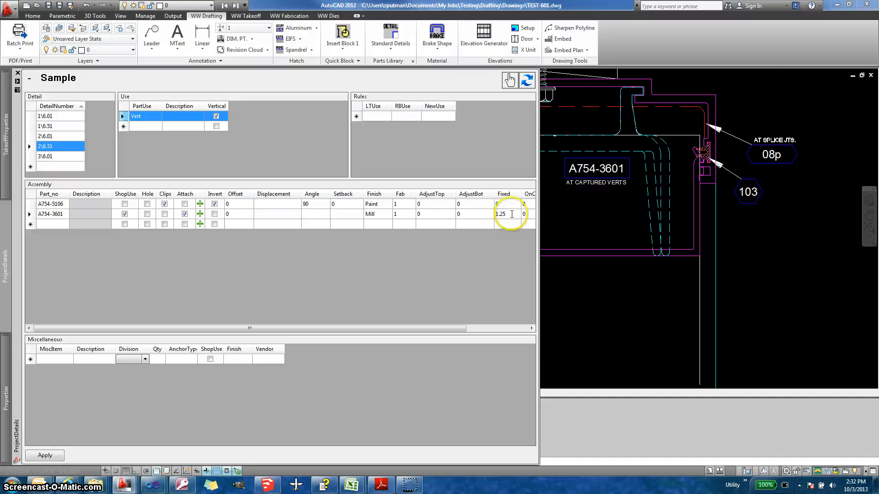
{"action": "left_click", "coordinate": [406, 214]}
{"action": "left_click", "coordinate": [406, 206]}
{"action": "left_click", "coordinate": [409, 213]}
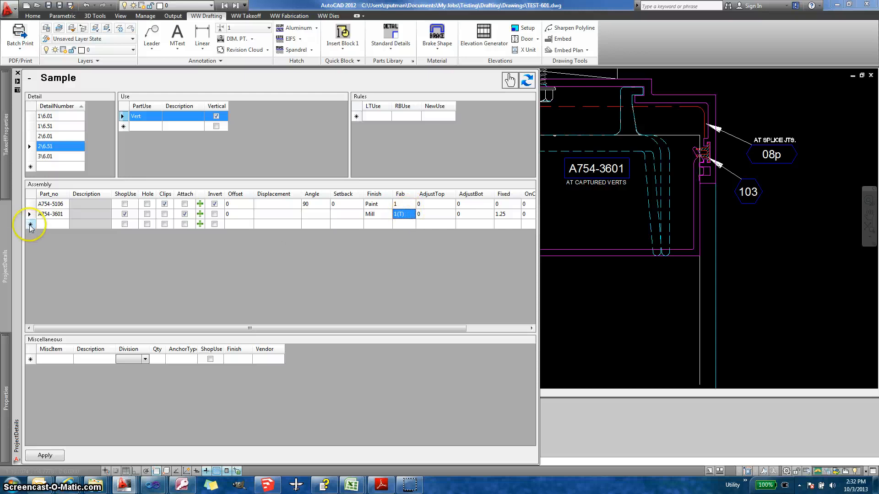